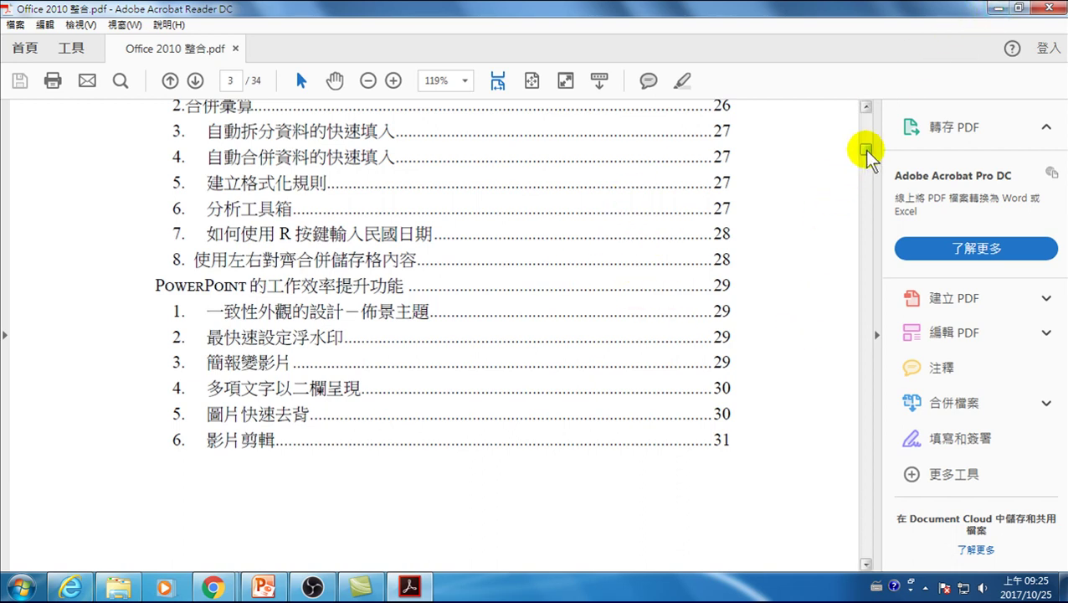
# Minimize Acrobat Reader so the 20171025-警察局-Office 整合 course folder is visible
pyautogui.click(996, 8)
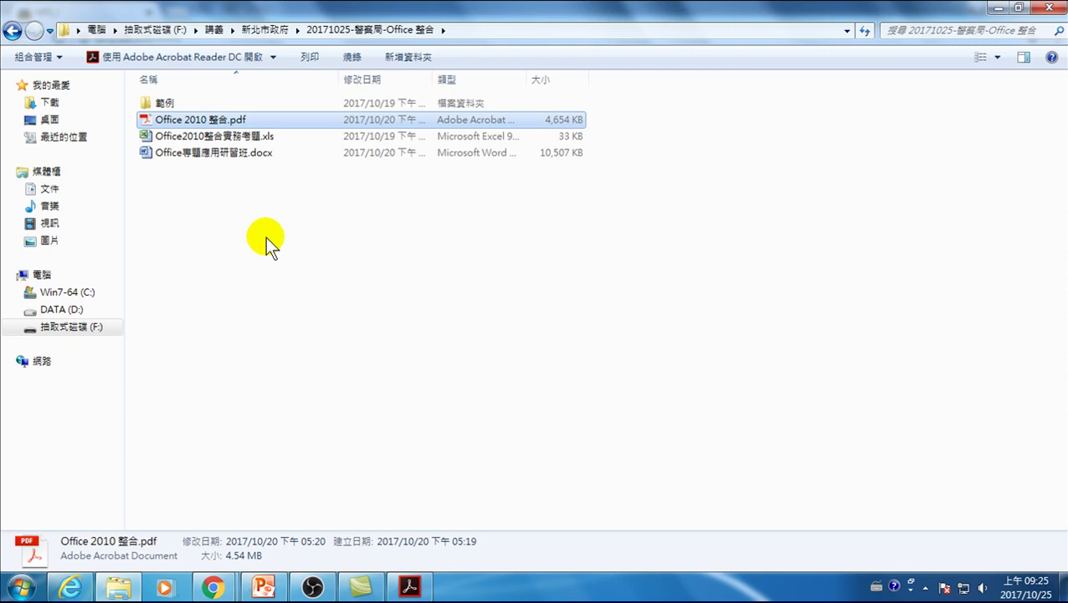
# Open Office 2010 Tips 四十招.docx from D:\20171025-NTPD-Office 整合\範例 in Word
pyautogui.click(221, 277)
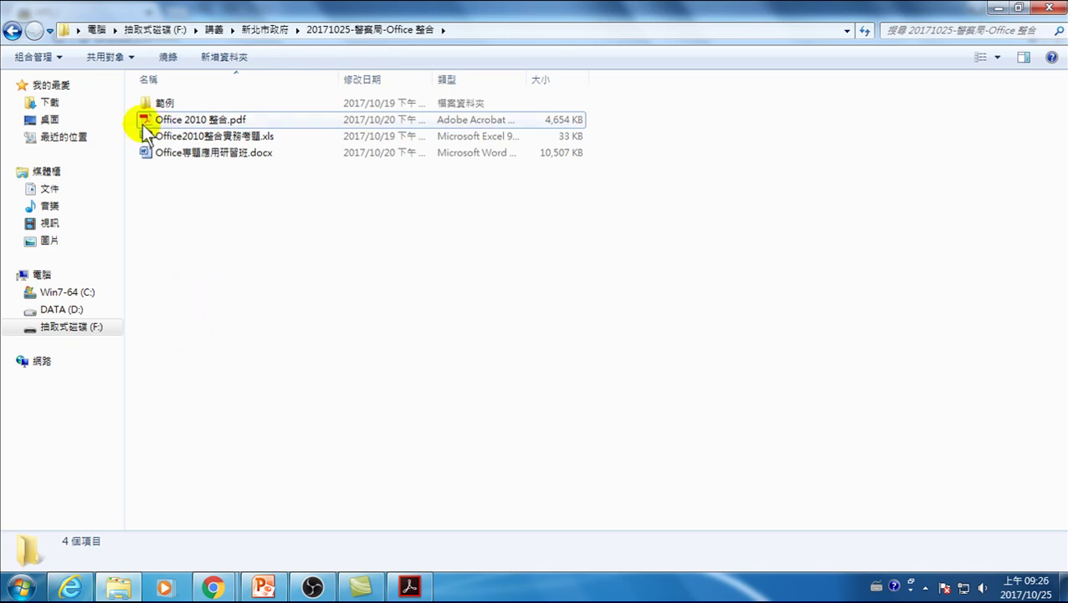
pyautogui.click(72, 309)
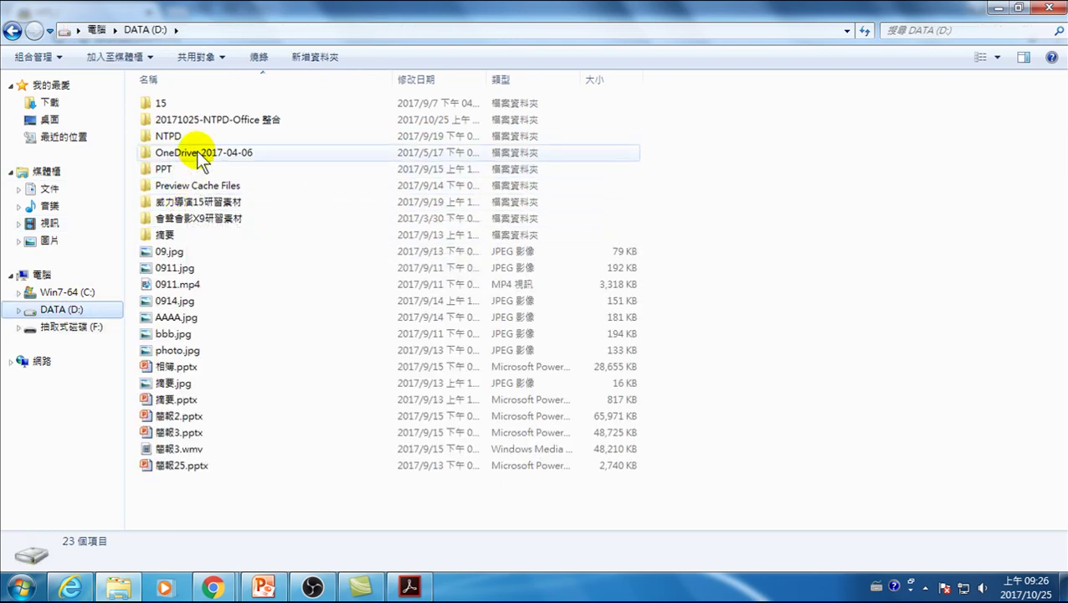
pyautogui.doubleClick(201, 120)
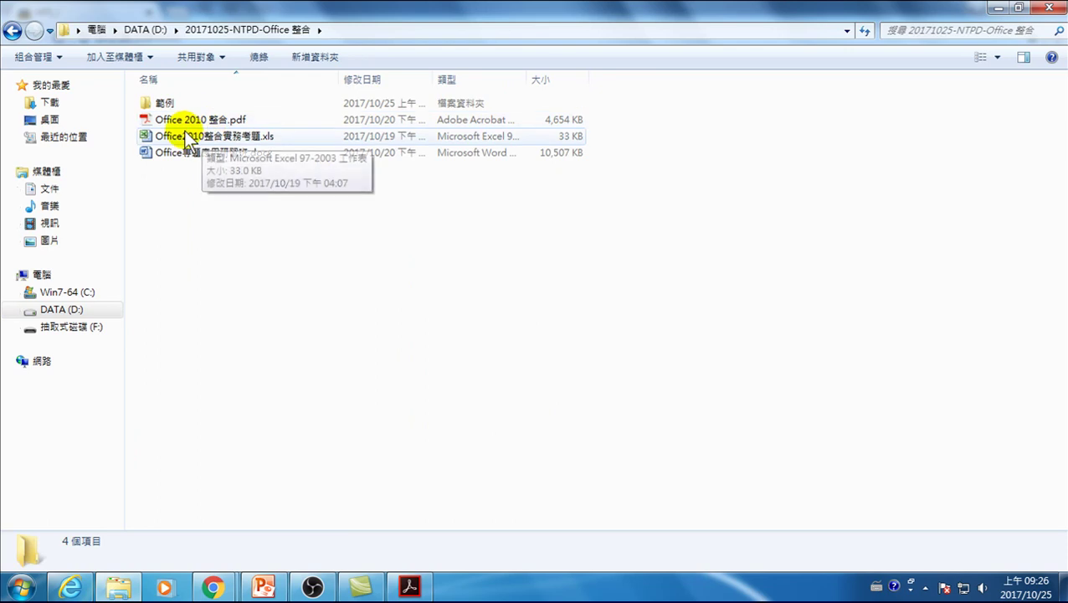
pyautogui.doubleClick(164, 103)
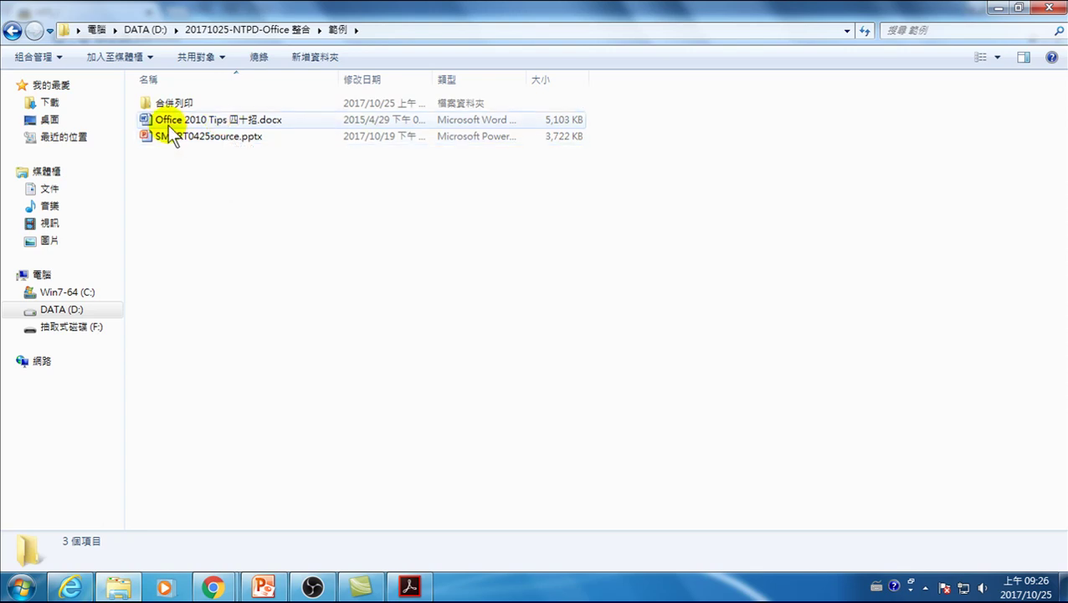
pyautogui.click(190, 124)
pyautogui.doubleClick(193, 122)
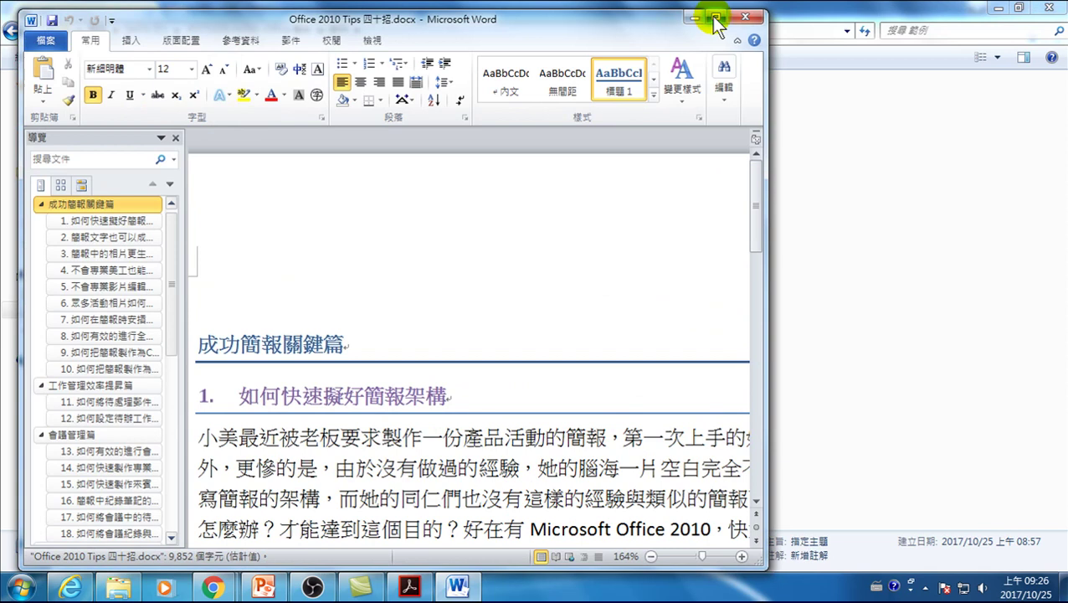
# Maximize the Word window, then close the Office 2010 Tips document
pyautogui.click(716, 18)
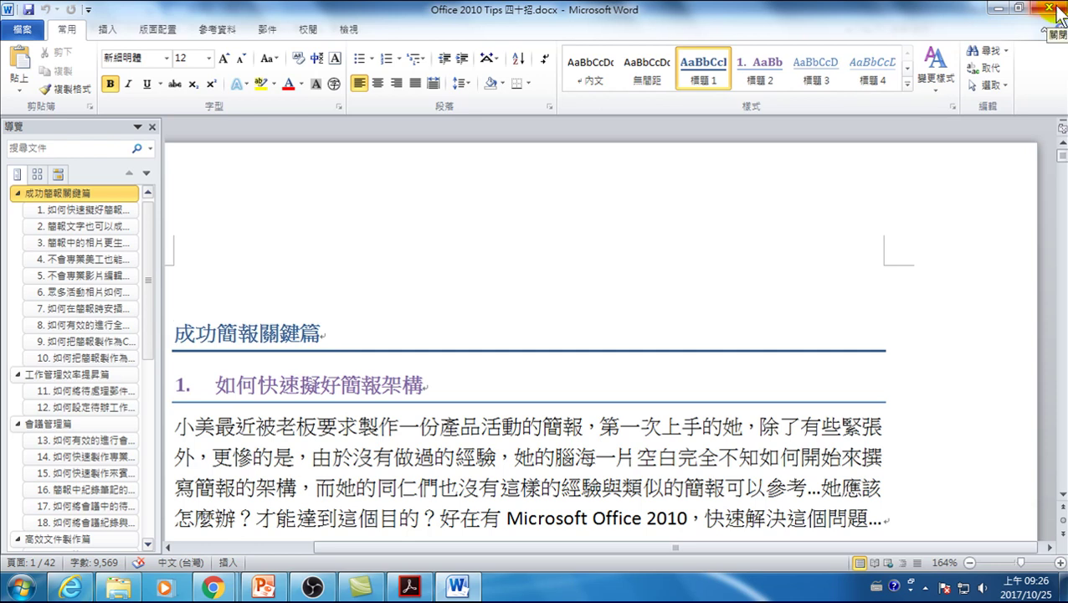
pyautogui.click(1051, 9)
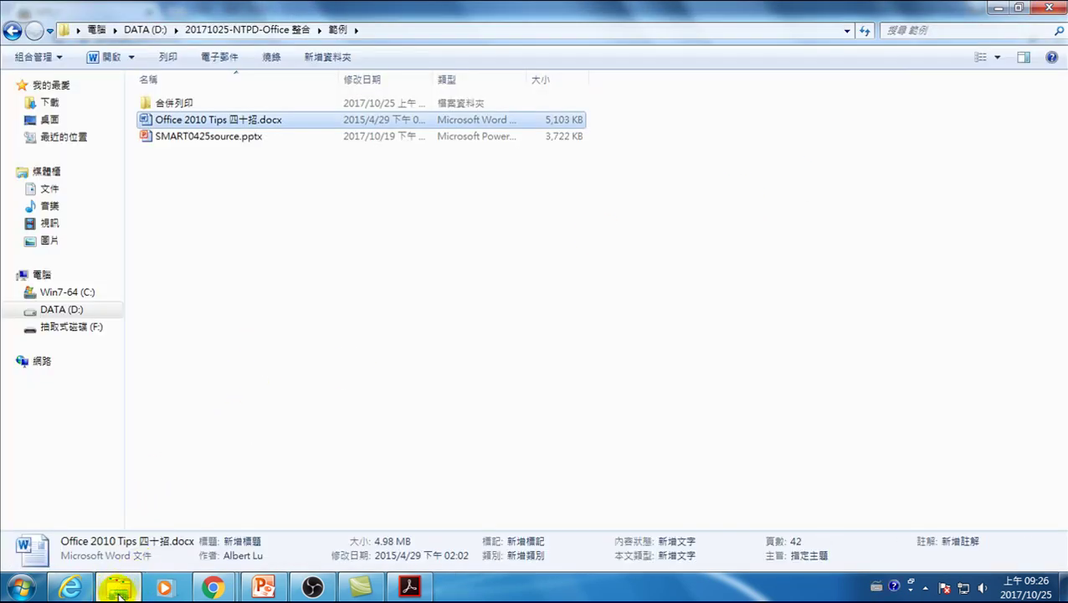
pyautogui.moveTo(120, 588)
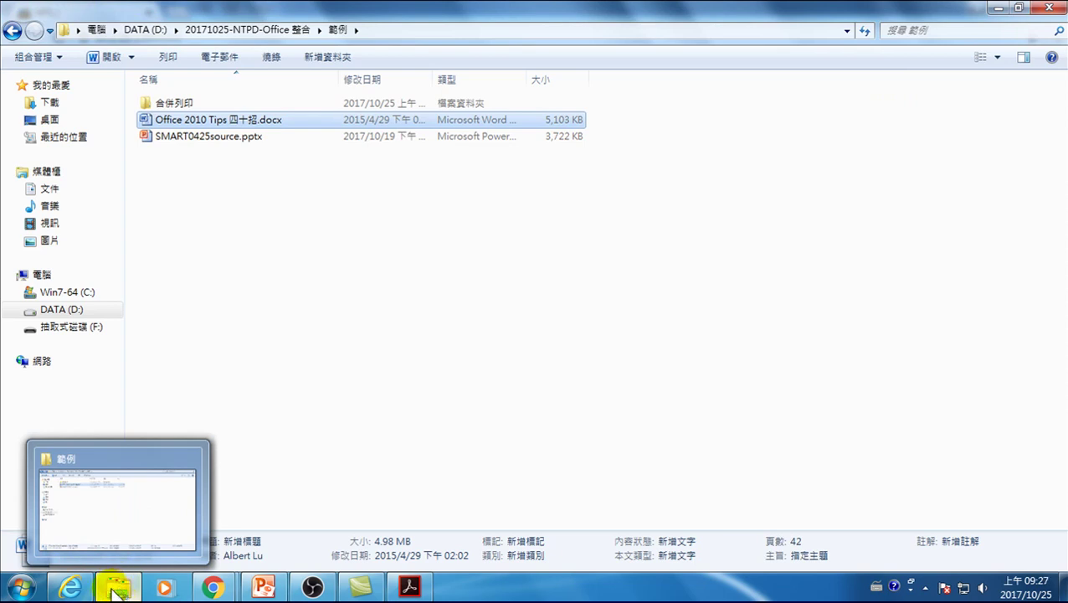
pyautogui.click(119, 583)
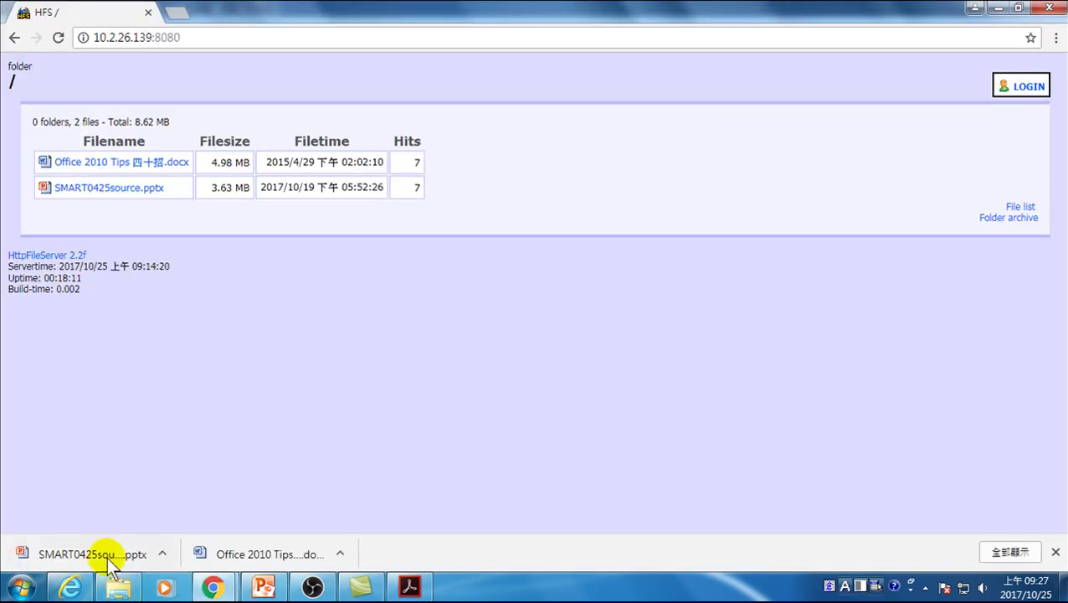
pyautogui.click(119, 586)
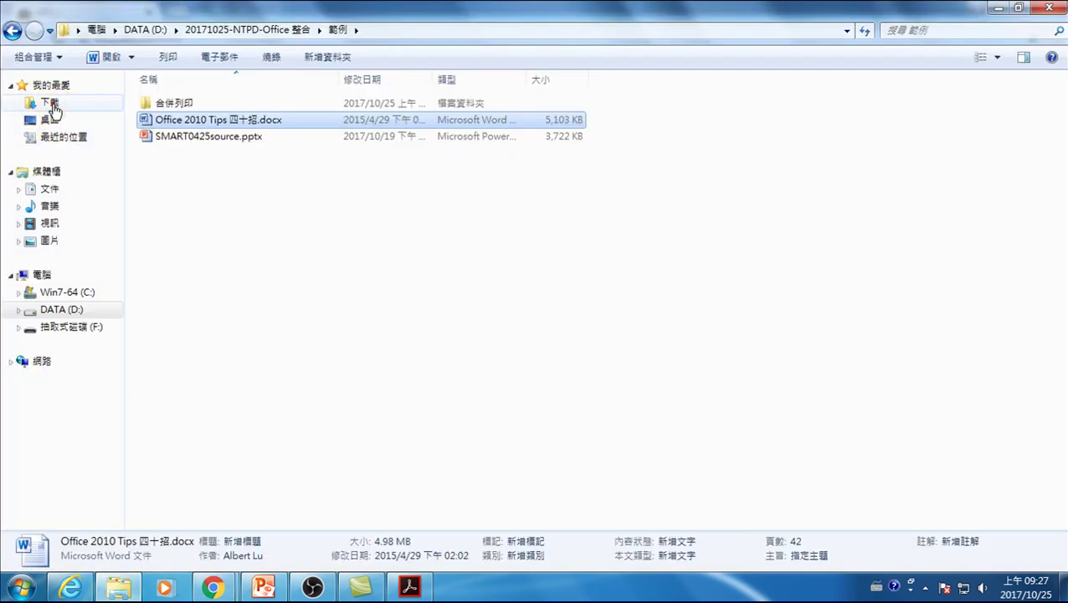
pyautogui.click(52, 103)
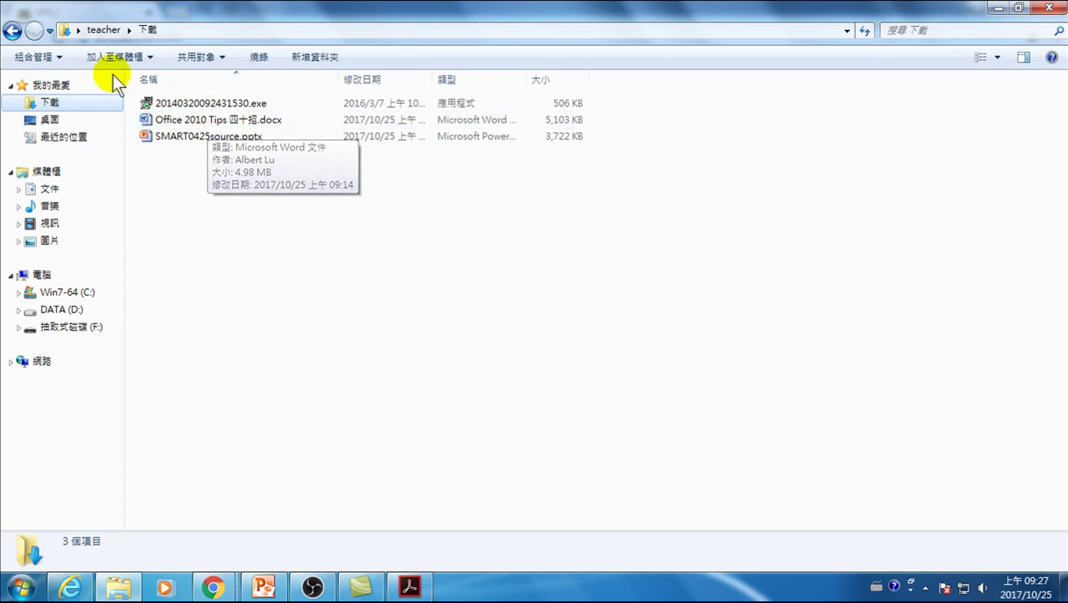
pyautogui.click(12, 30)
pyautogui.click(13, 30)
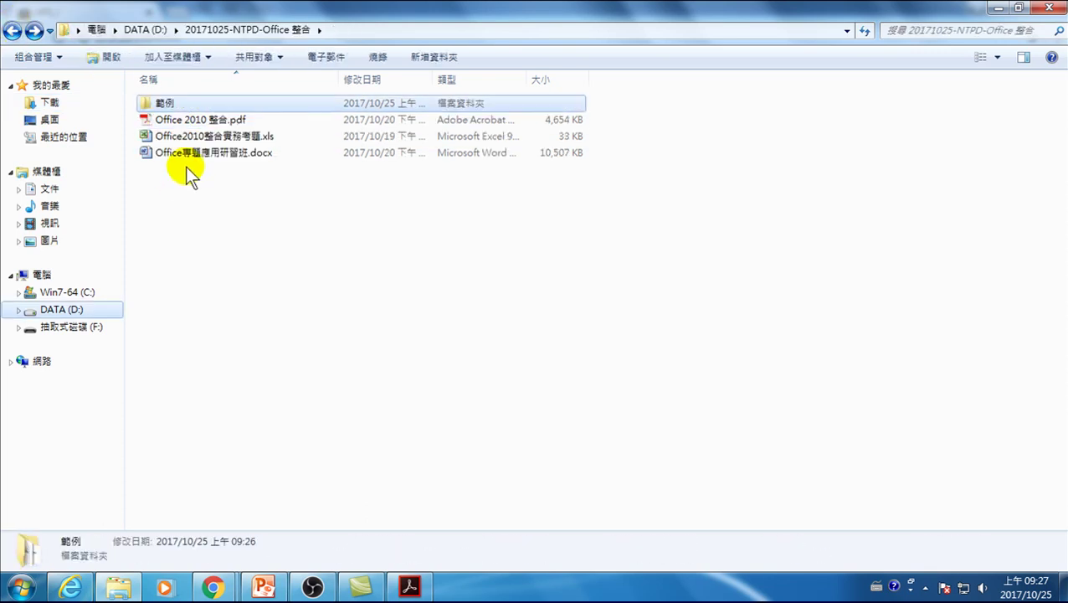
pyautogui.doubleClick(154, 101)
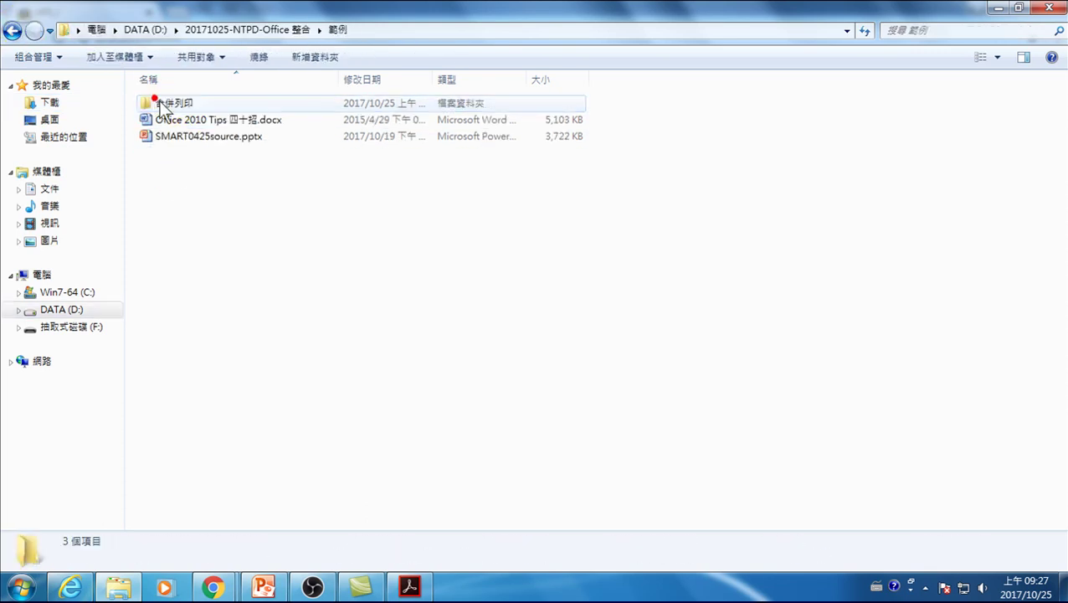
# Reopen the tips document and copy the chapter title 成功簡報關鍵篇 for PowerPoint
pyautogui.doubleClick(208, 121)
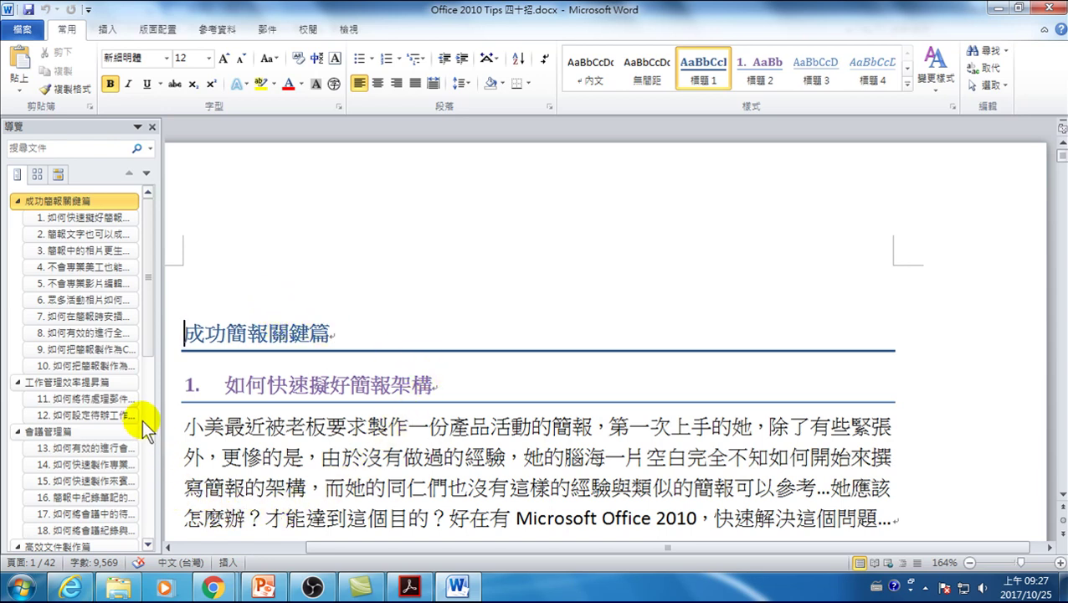
pyautogui.click(251, 331)
pyautogui.click(281, 383)
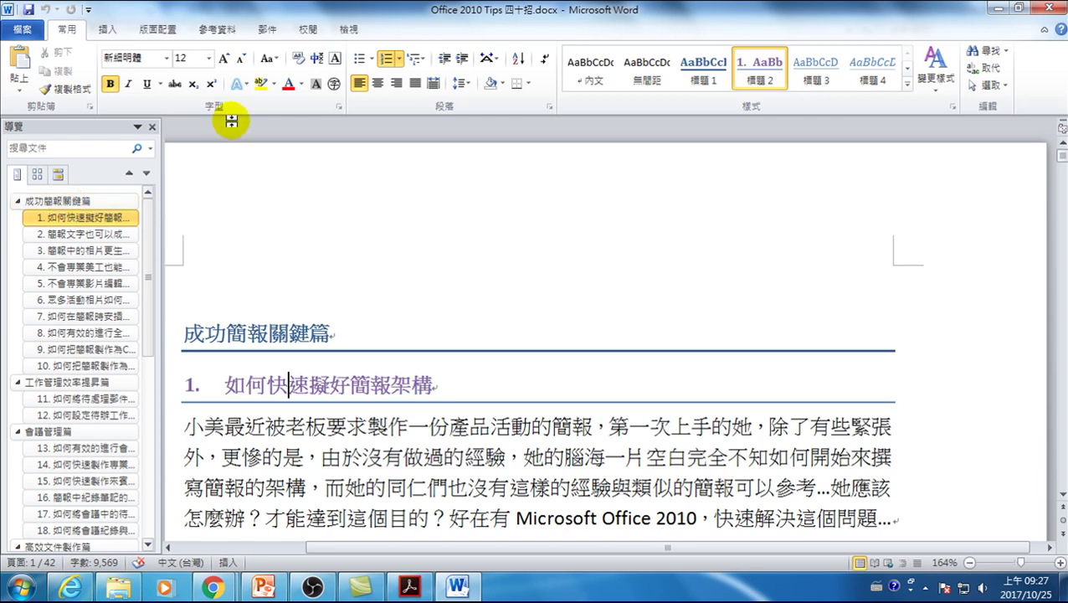
pyautogui.moveTo(184, 334)
pyautogui.mouseDown()
pyautogui.moveTo(329, 325)
pyautogui.moveTo(313, 332)
pyautogui.mouseUp()
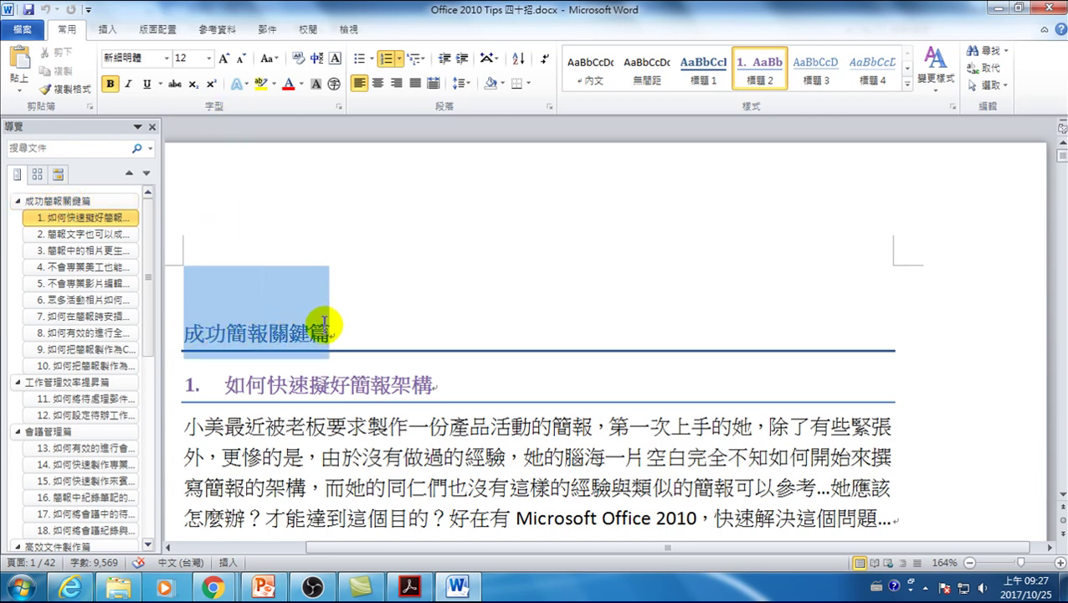
pyautogui.rightClick(284, 331)
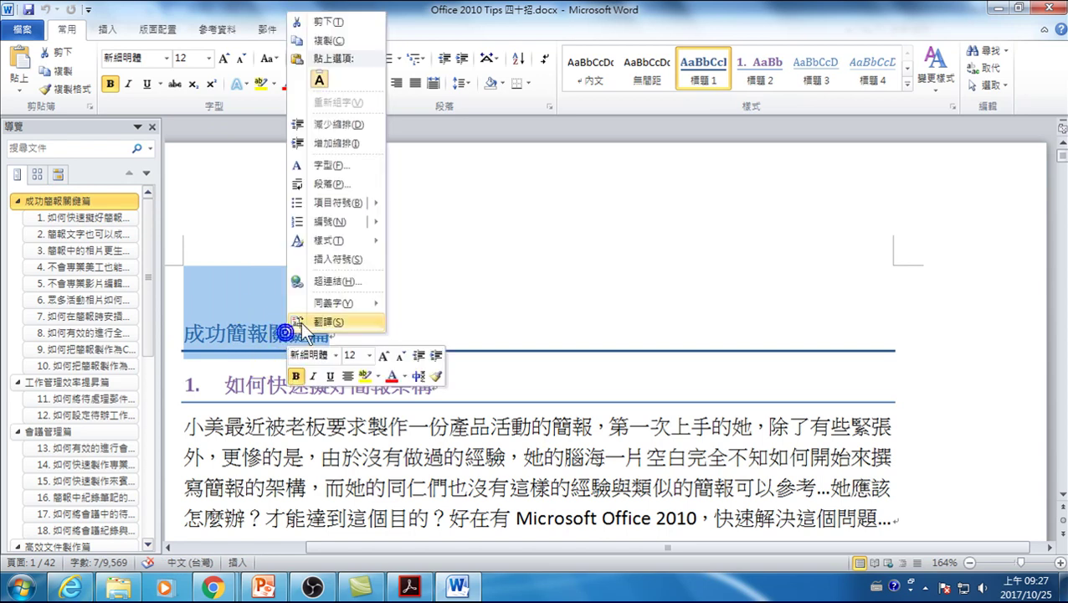
pyautogui.click(339, 41)
pyautogui.click(263, 586)
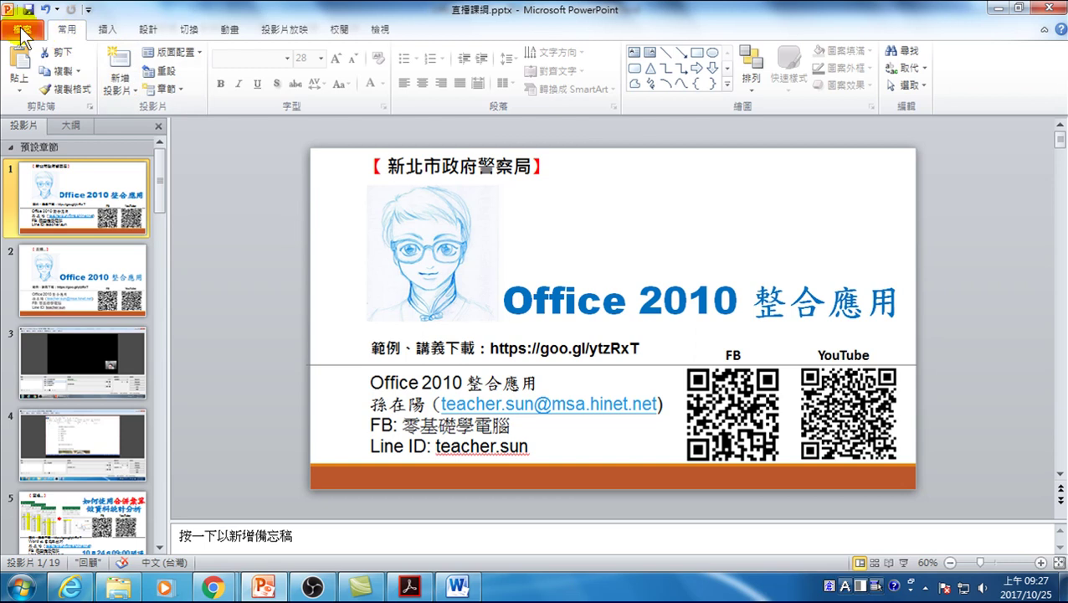
# Create a new presentation and paste 成功簡報關鍵篇 as text-only title of slide 2
pyautogui.hotkey('ctrl', 'n')
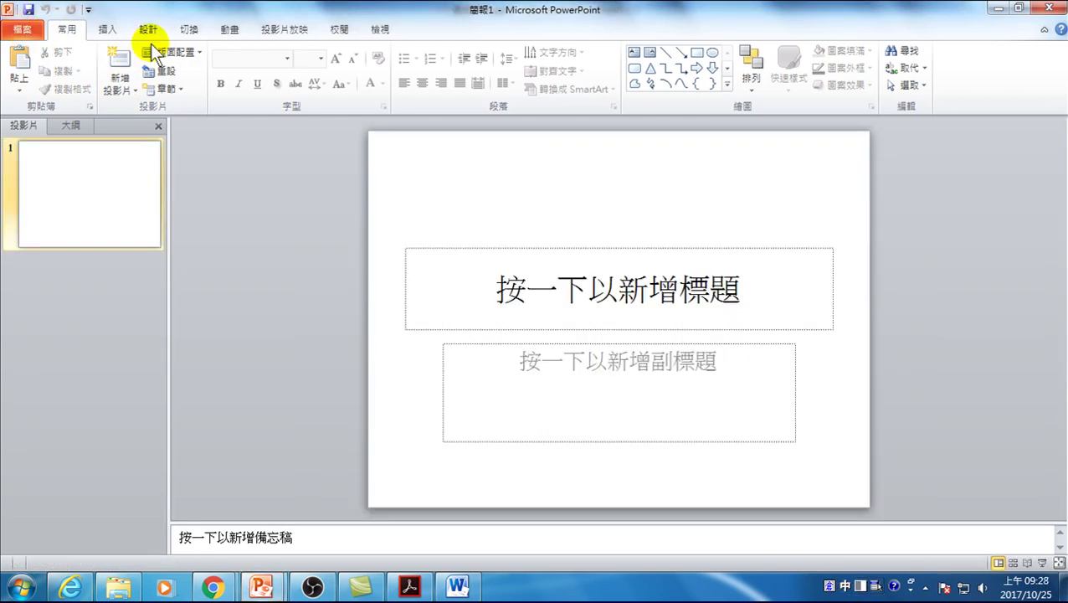
pyautogui.click(130, 63)
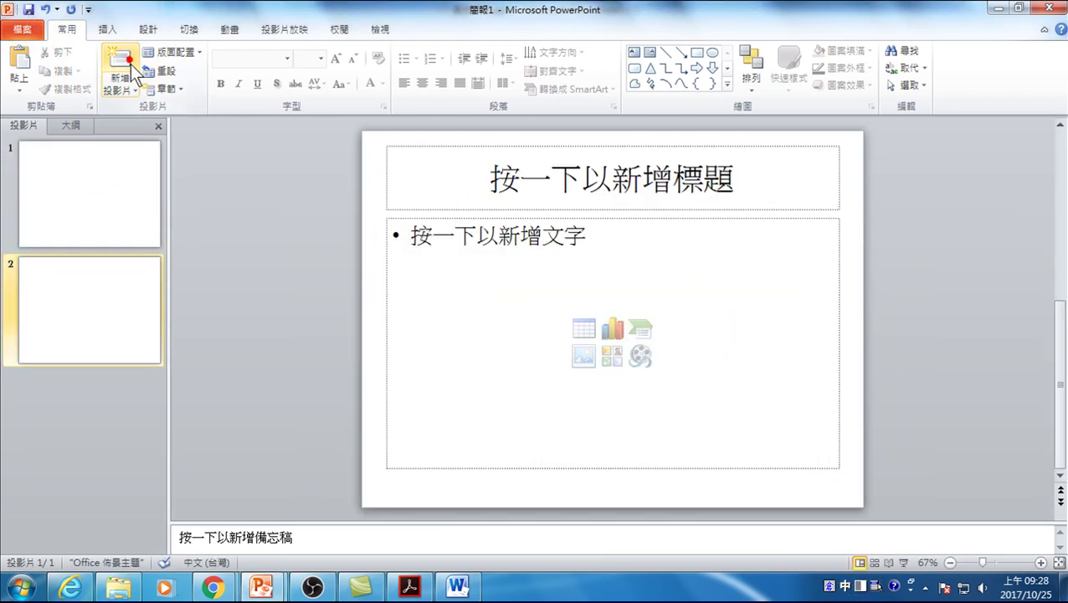
pyautogui.click(519, 177)
pyautogui.rightClick(524, 178)
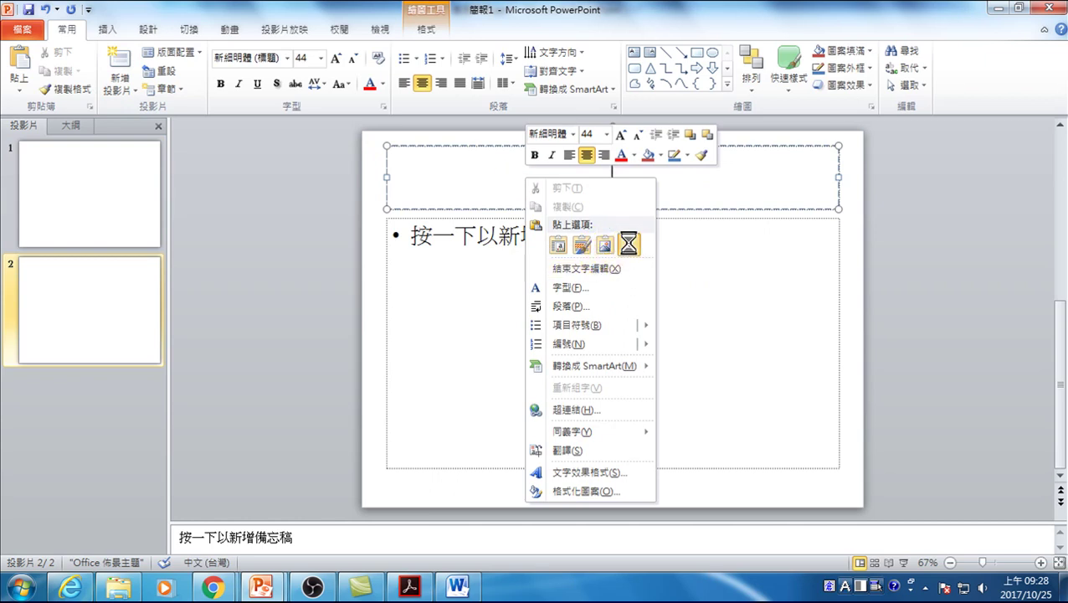
pyautogui.click(628, 244)
pyautogui.click(434, 242)
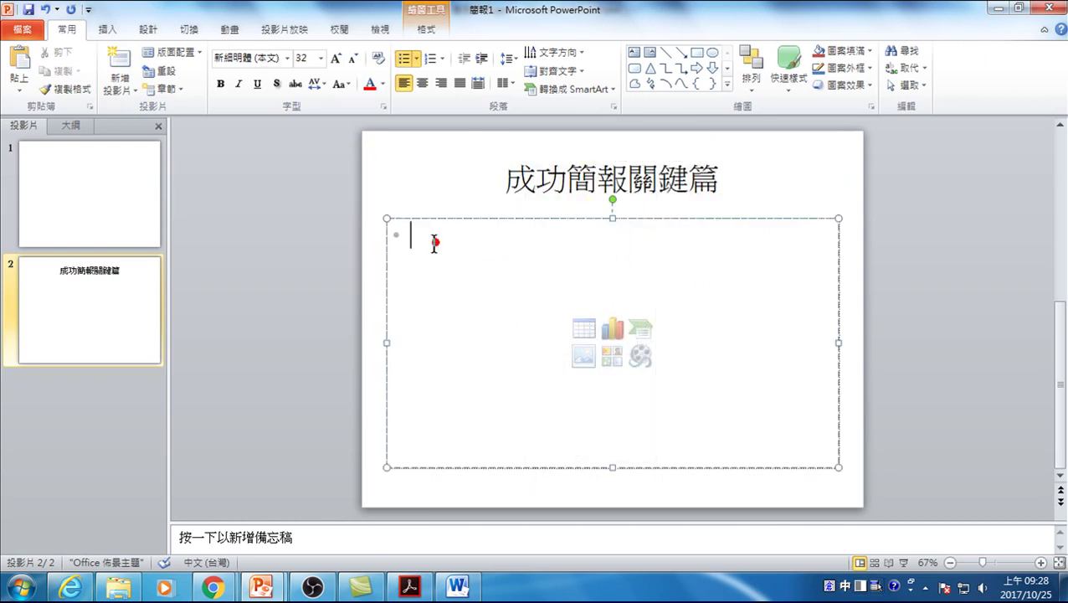
pyautogui.click(457, 586)
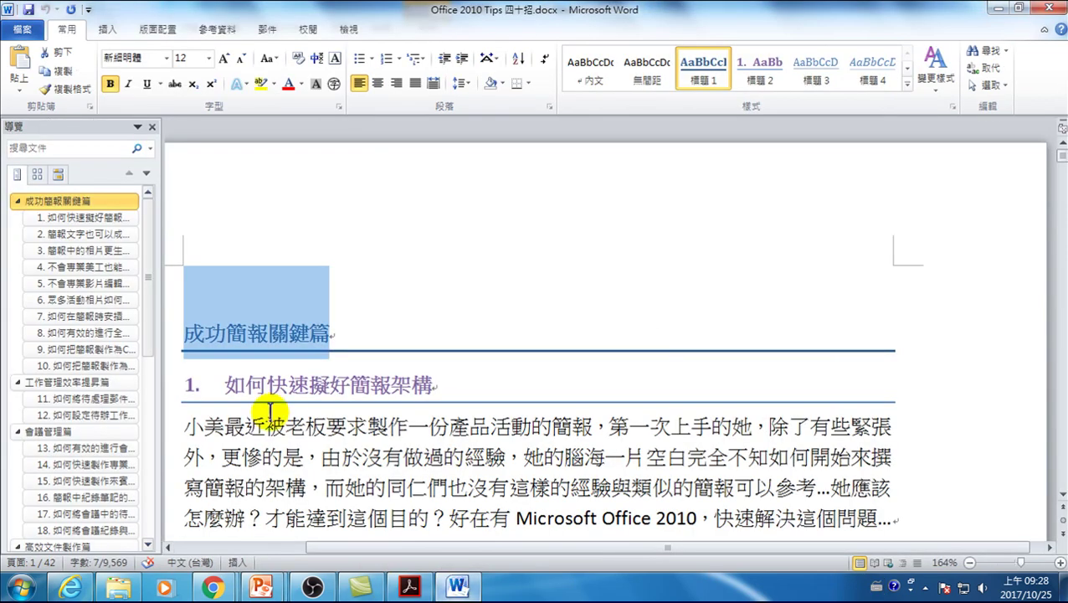
# Copy the subheading 如何快速擬好簡報架構 from the Word document
pyautogui.moveTo(224, 384); pyautogui.dragTo(423, 388)
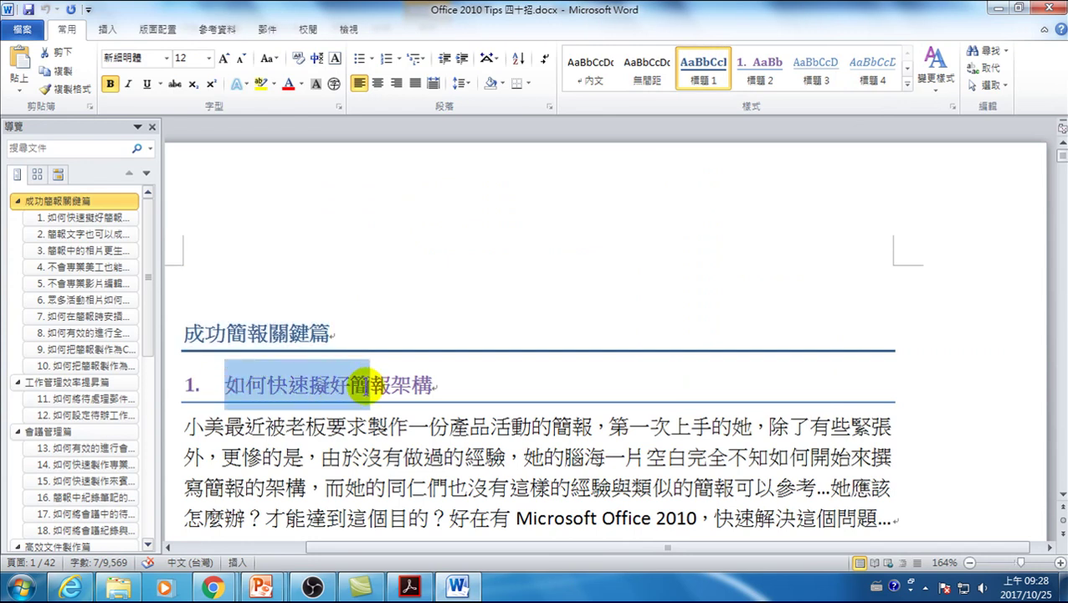
pyautogui.rightClick(422, 387)
pyautogui.click(471, 97)
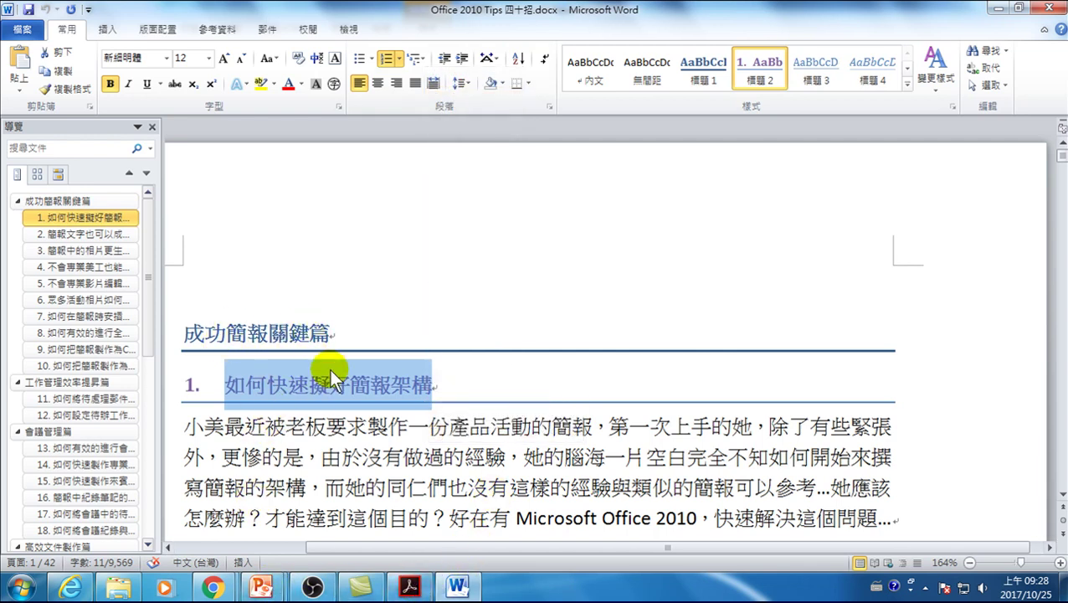
# Paste 如何快速擬好簡報架構 as slide 2's first bullet, then return to Word's chapter heading
pyautogui.click(385, 508)
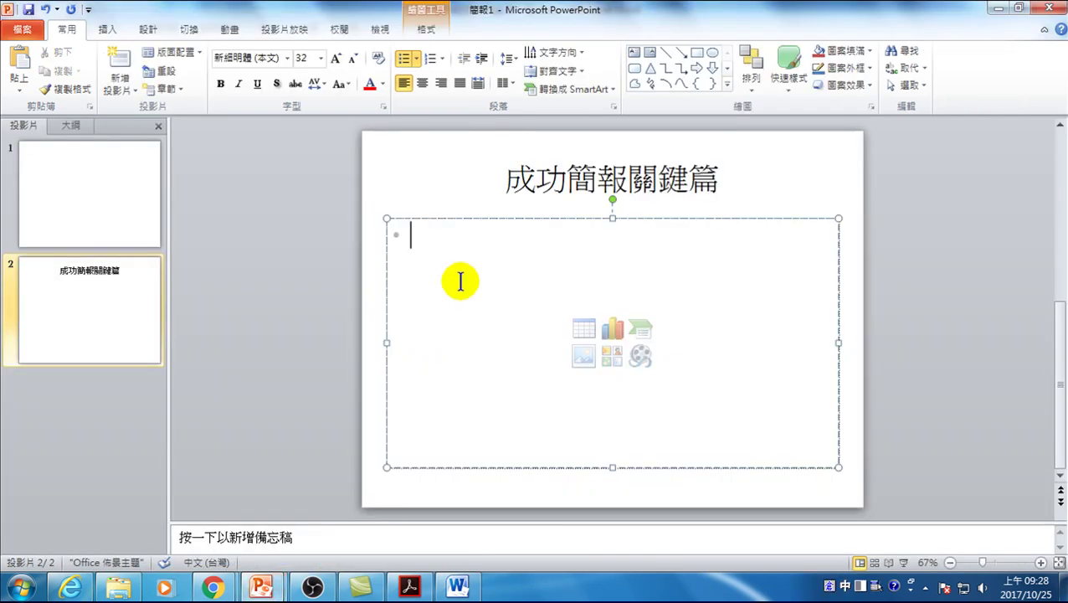
pyautogui.rightClick(461, 281)
pyautogui.click(556, 311)
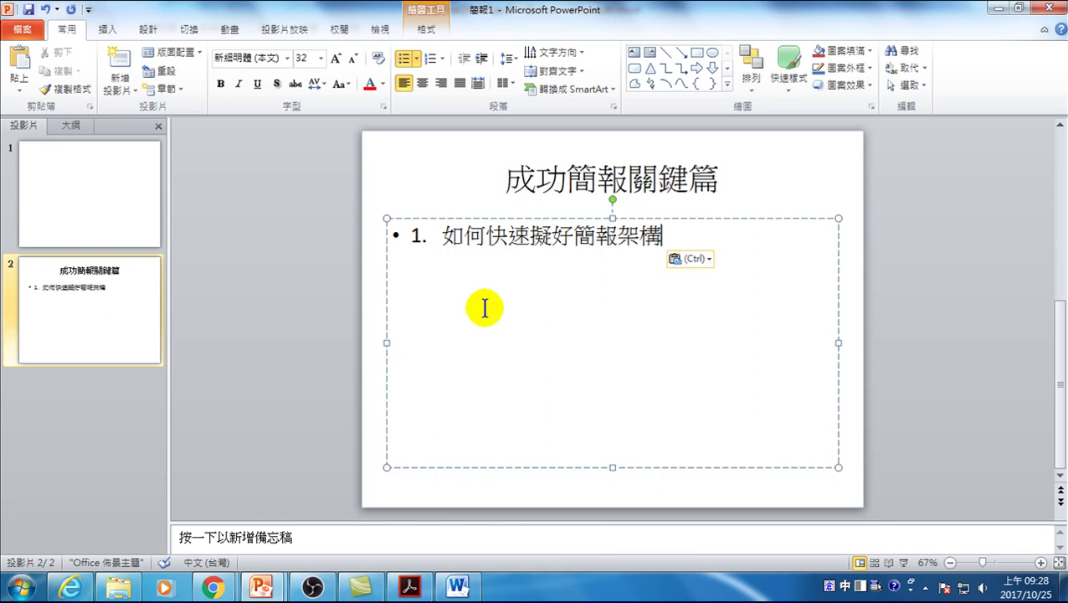
pyautogui.click(457, 586)
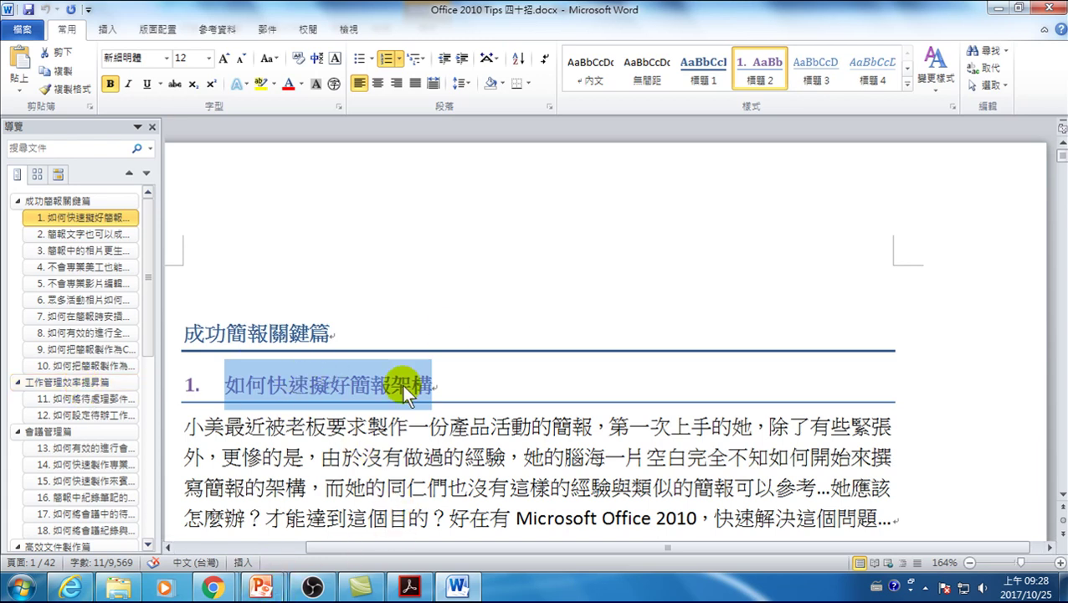
pyautogui.click(268, 332)
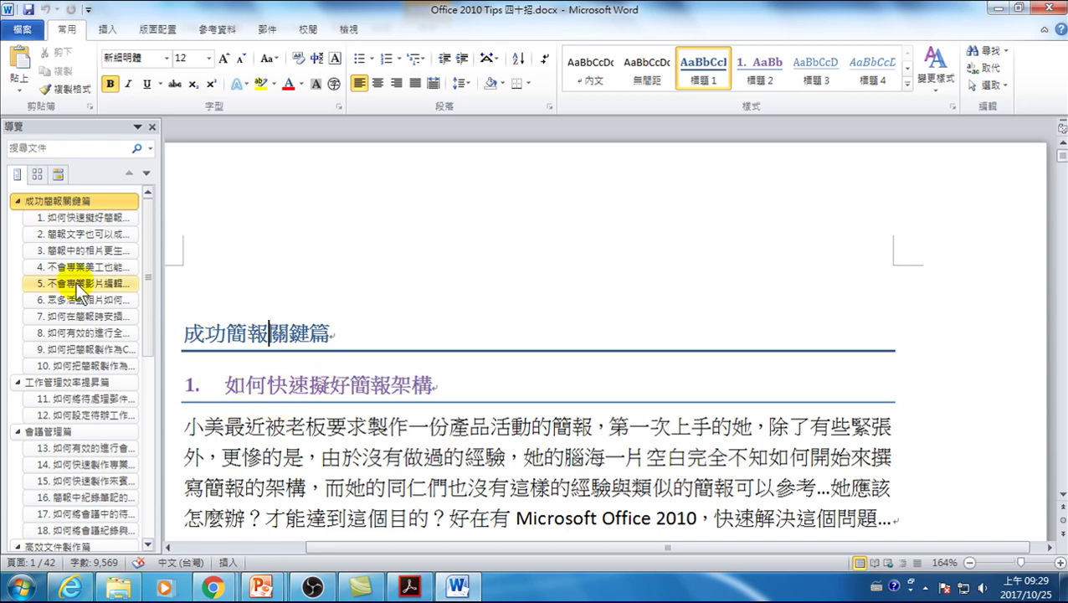
pyautogui.click(67, 233)
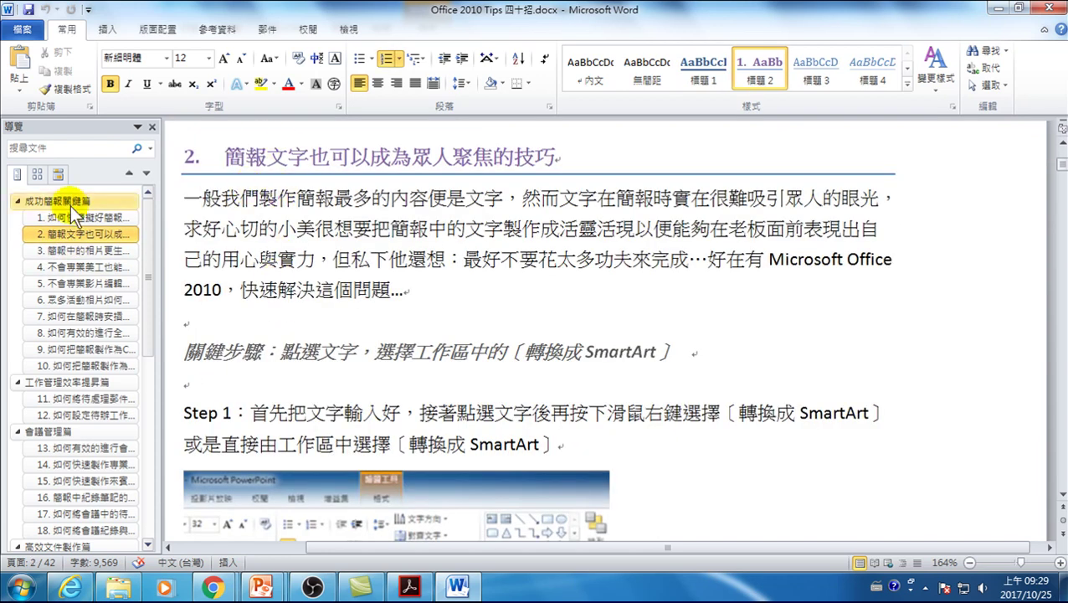
pyautogui.click(68, 248)
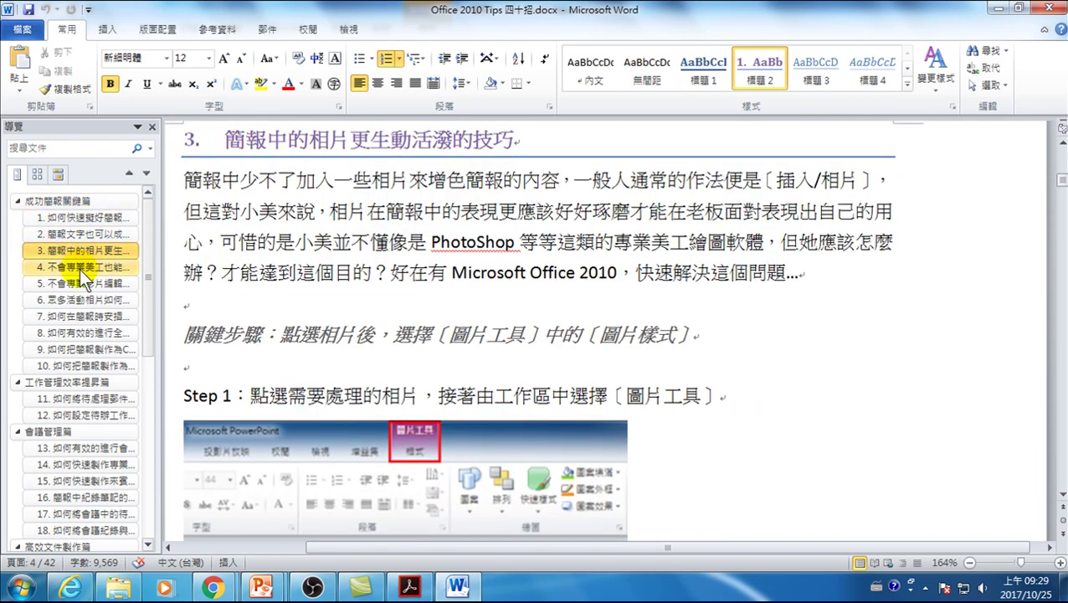
pyautogui.click(79, 269)
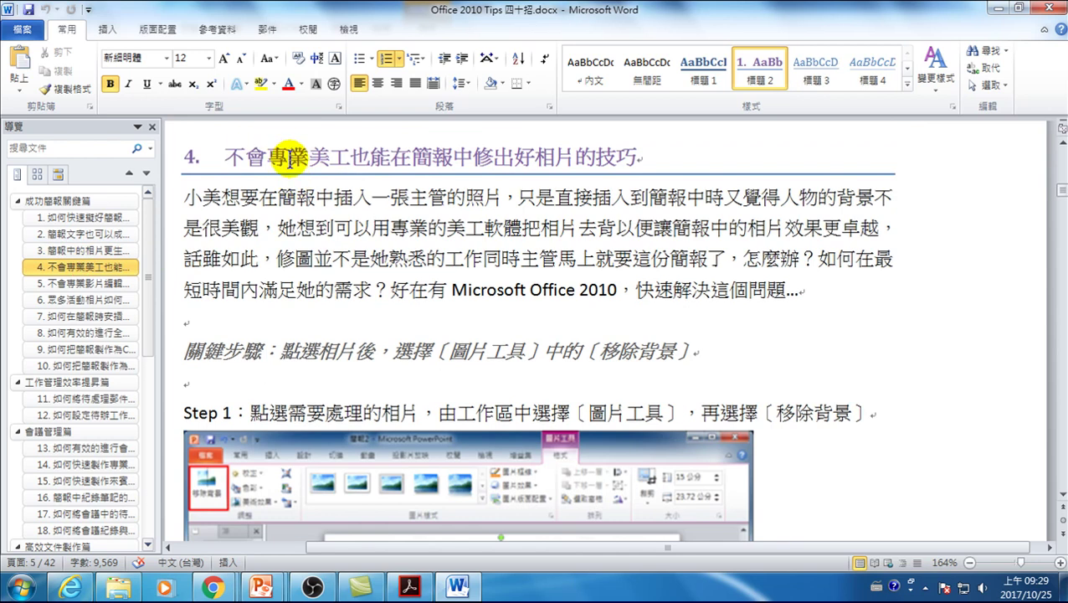
pyautogui.scroll(3, 299, 223)
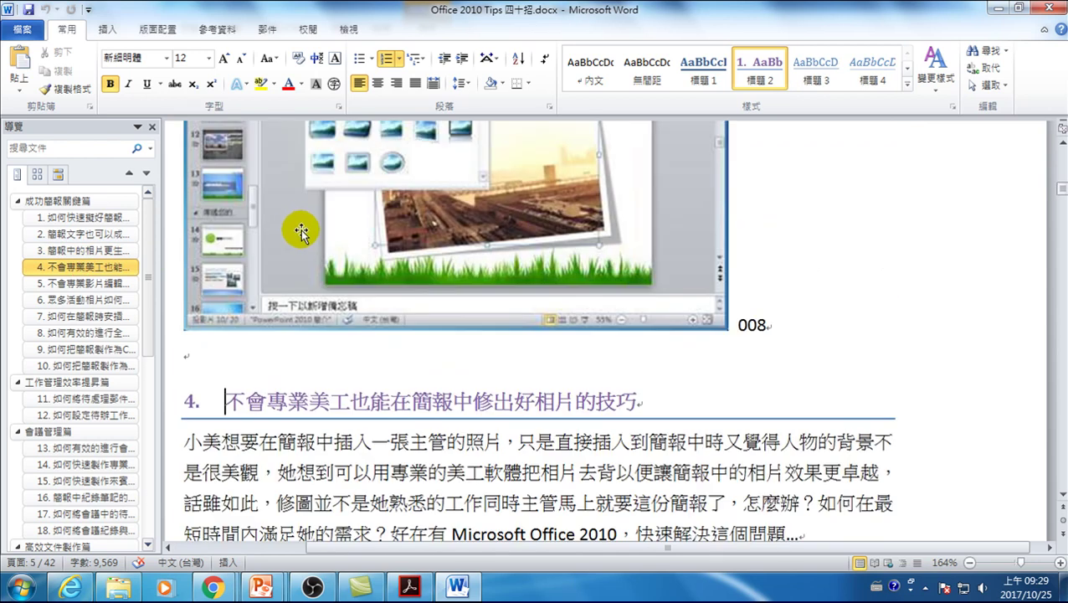
pyautogui.scroll(3, 300, 229)
pyautogui.click(94, 203)
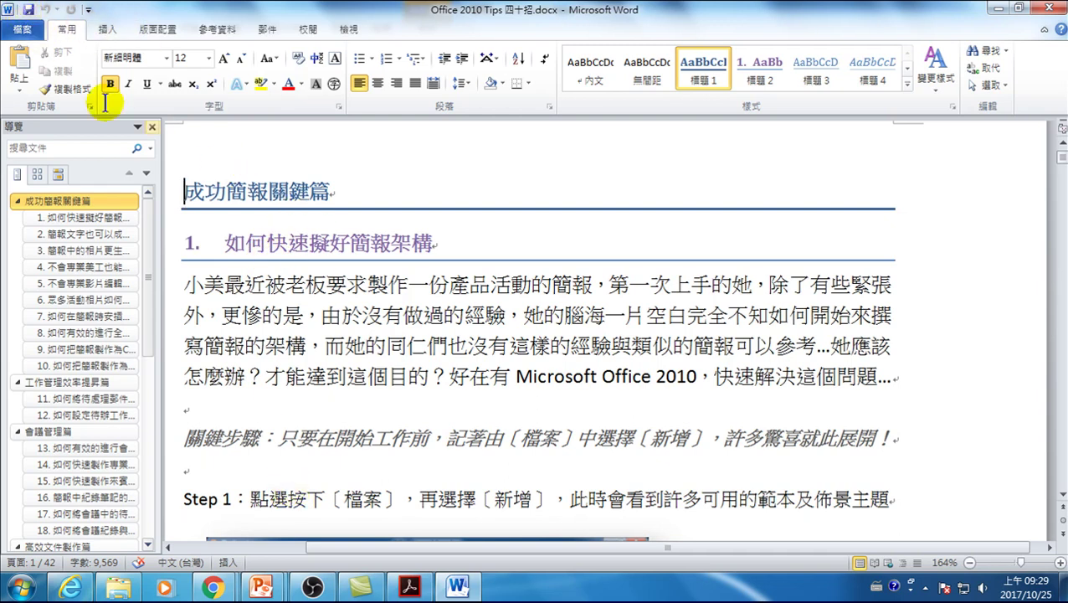
# Review slide 2 of 簡報1 in PowerPoint, then go back to the Word document
pyautogui.click(269, 584)
pyautogui.moveTo(262, 587)
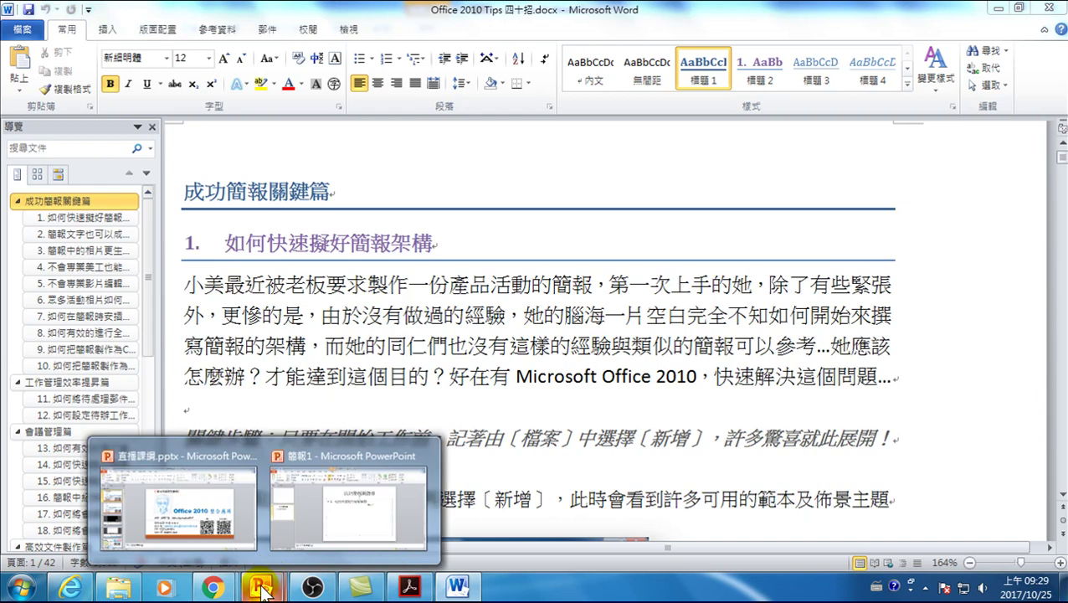
pyautogui.click(357, 505)
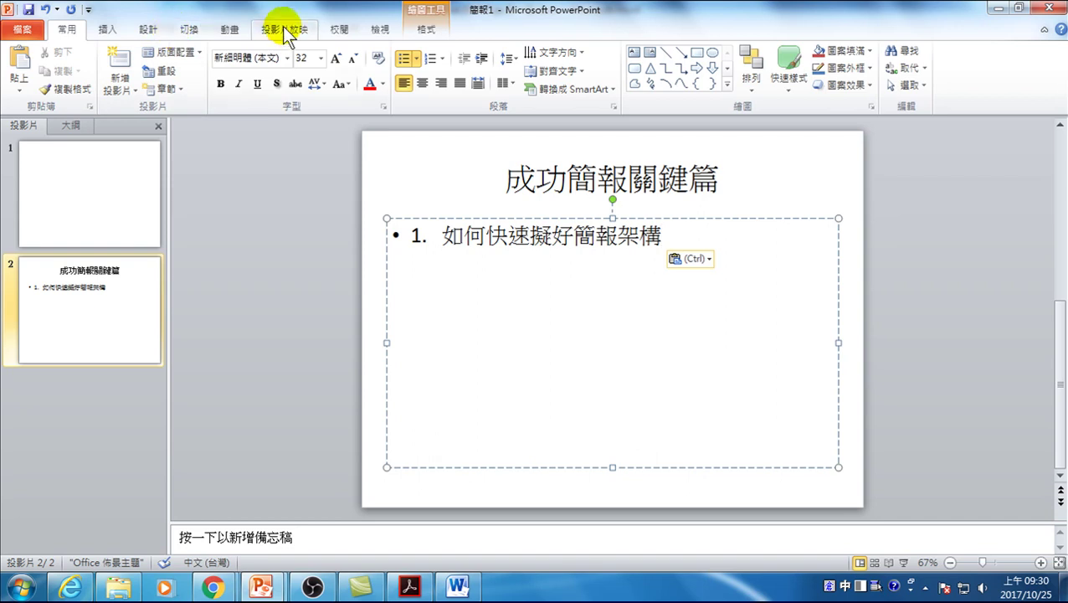
pyautogui.click(456, 586)
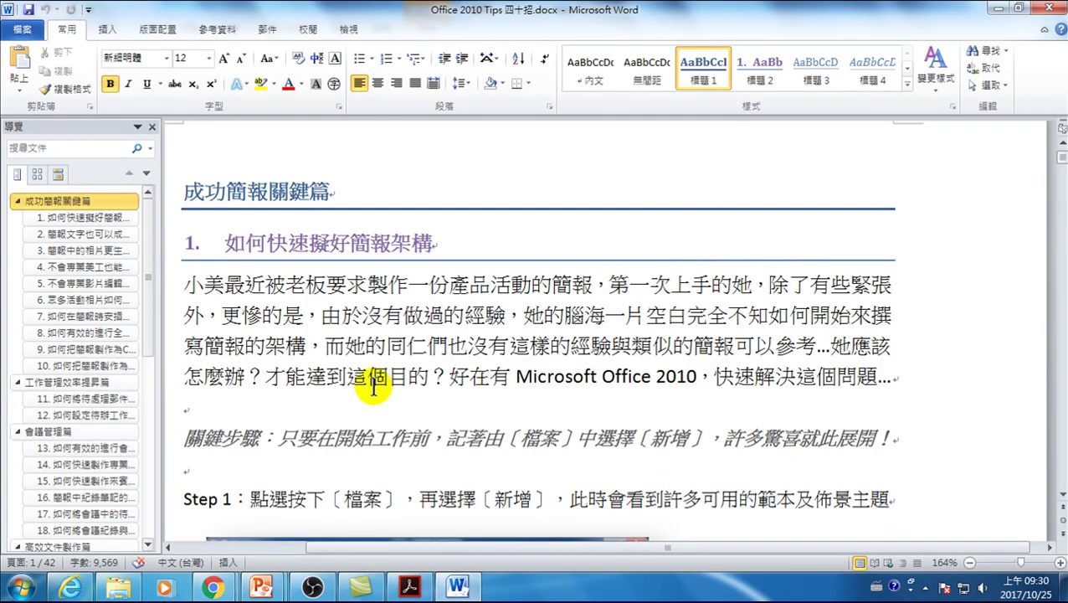
# Open Word Options from the File (檔案) Backstage view
pyautogui.click(24, 30)
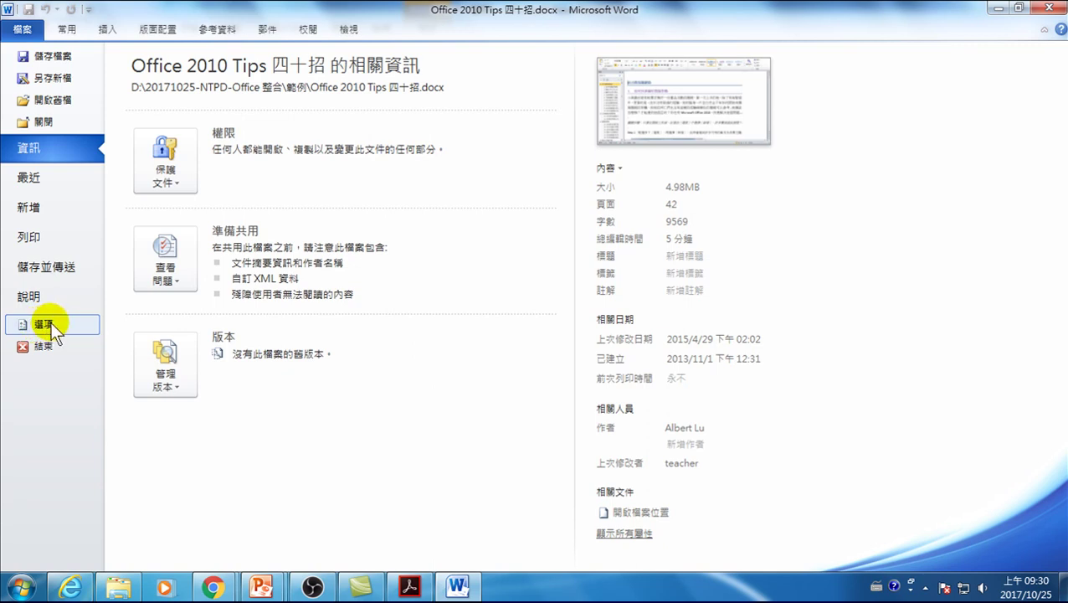
pyautogui.click(50, 325)
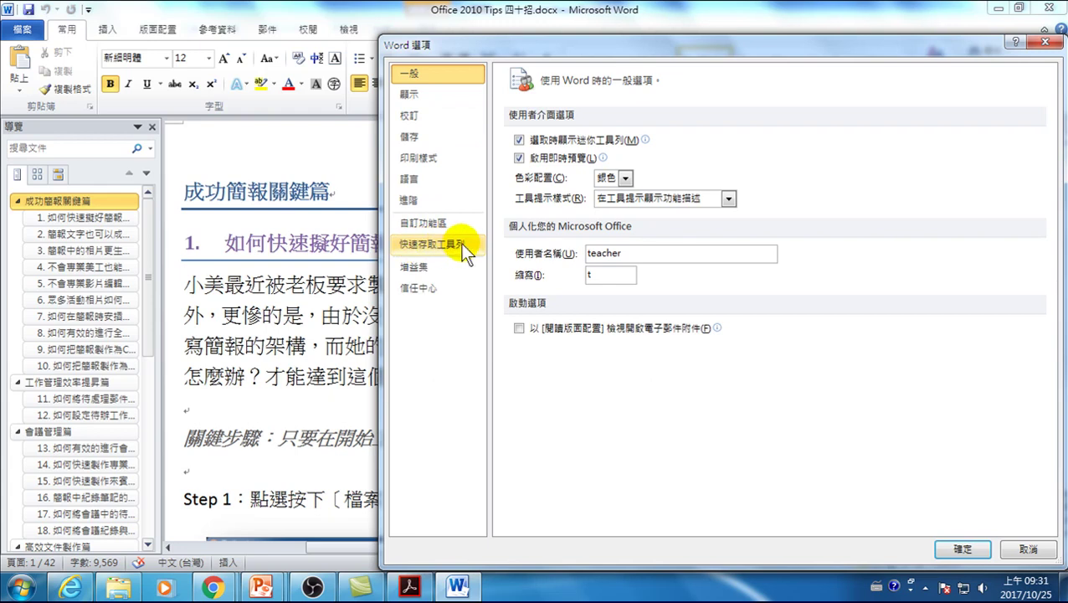
# Show 不在功能區的命令 in the 快速存取工具列 customization page
pyautogui.click(441, 244)
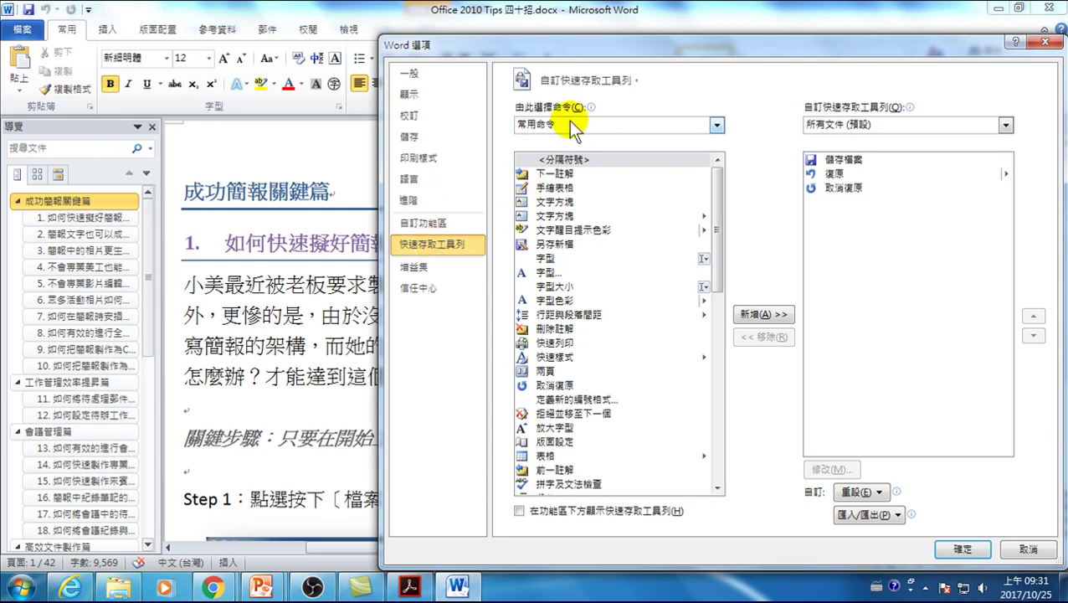
pyautogui.click(536, 126)
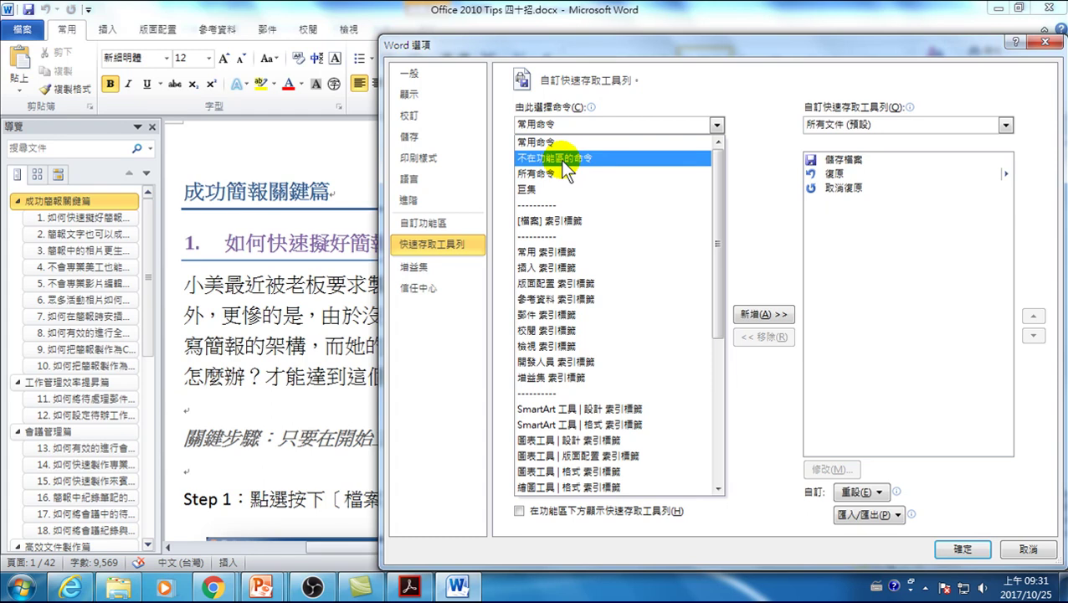
pyautogui.click(560, 159)
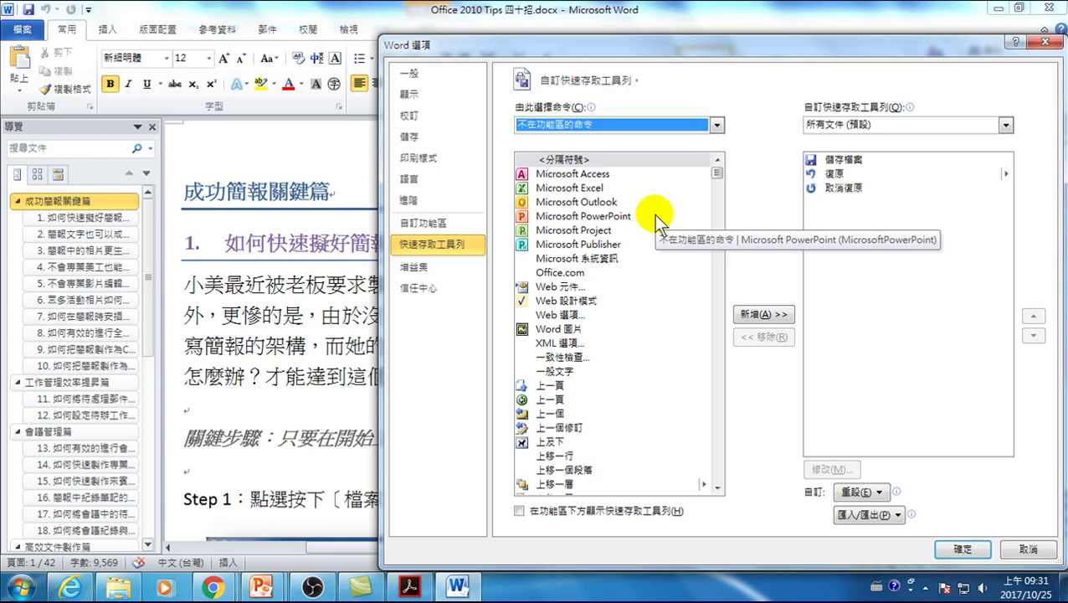
# Add 傳送到 Microsoft PowerPoint to Word's quick access toolbar, after 儲存檔案, 復原 and 取消復原
pyautogui.moveTo(717, 173); pyautogui.dragTo(725, 381)
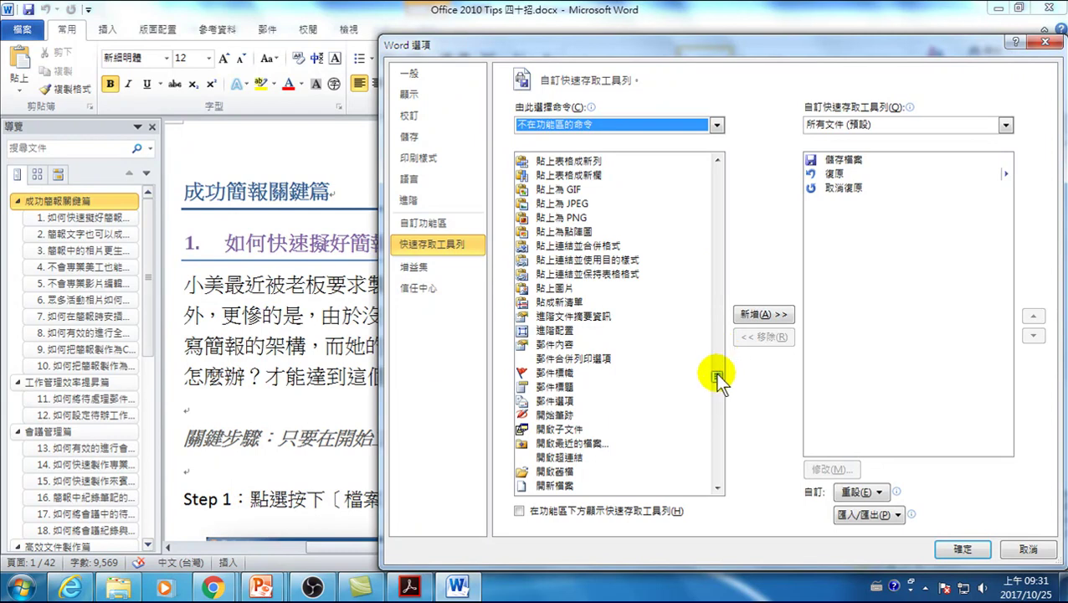
pyautogui.moveTo(715, 372); pyautogui.dragTo(716, 382)
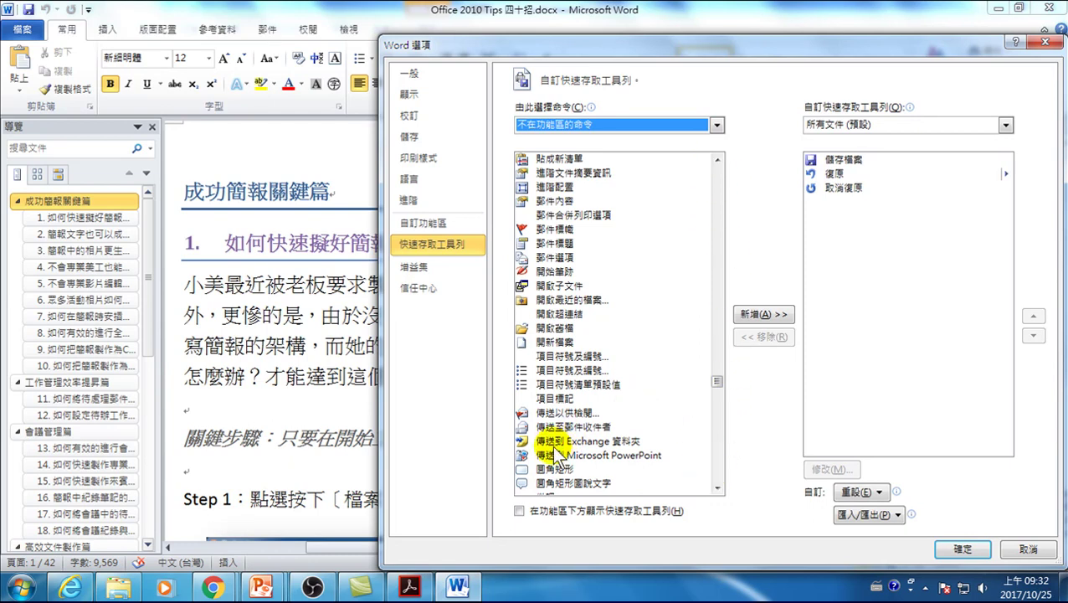
pyautogui.click(574, 454)
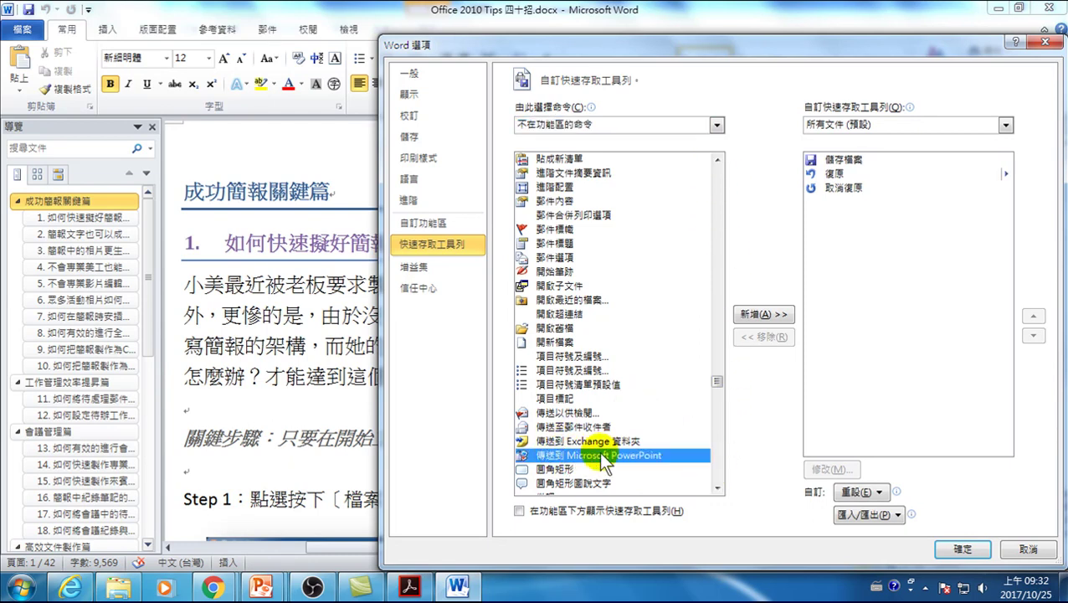
pyautogui.click(756, 313)
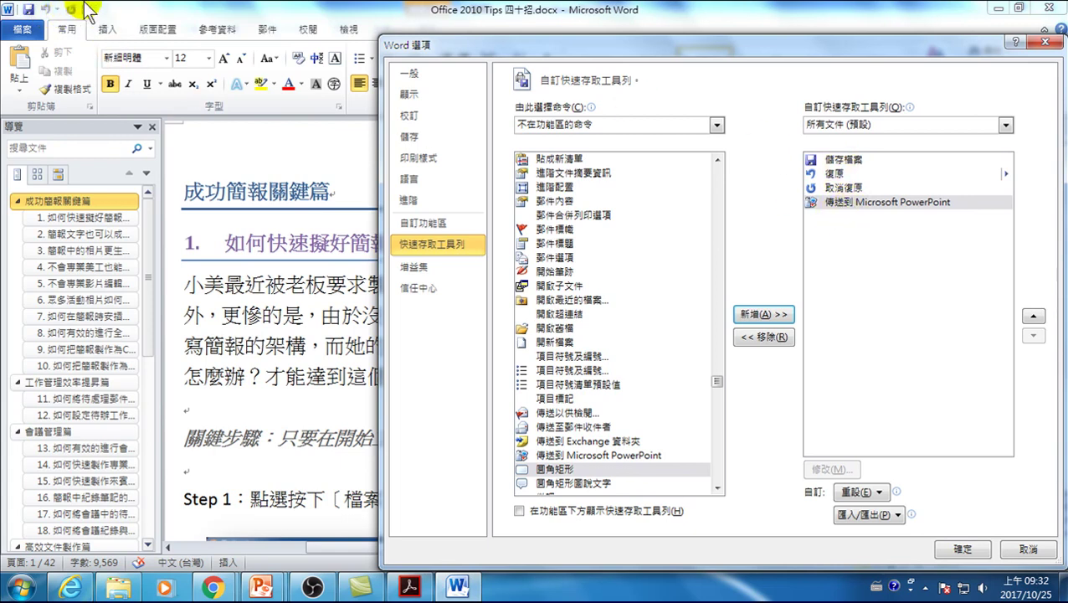
# Apply the toolbar change and send the document's headings to PowerPoint as seven slides in 簡報2
pyautogui.click(954, 550)
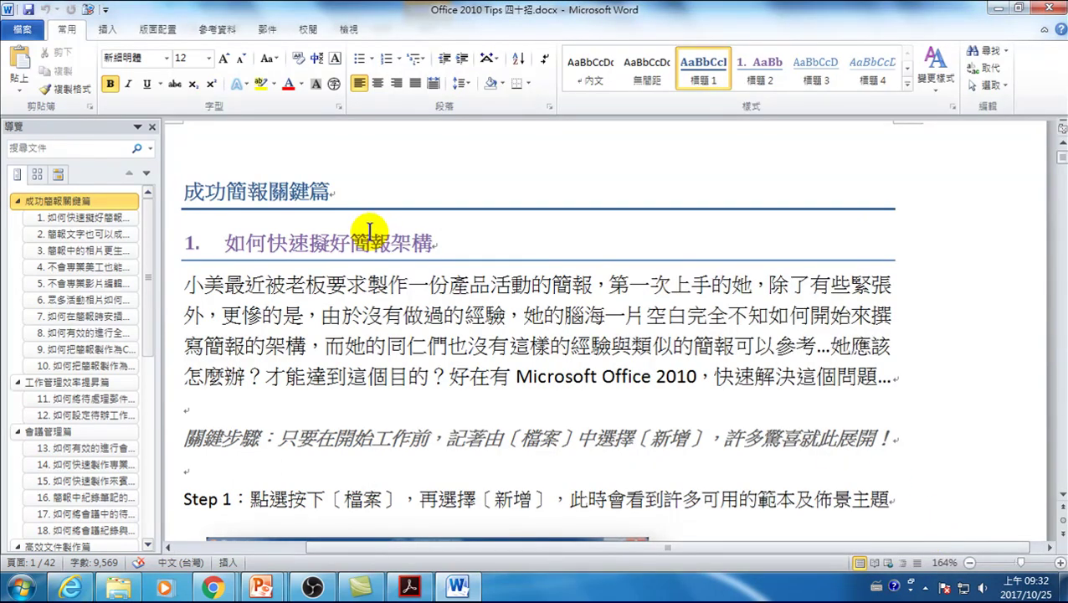
pyautogui.click(87, 10)
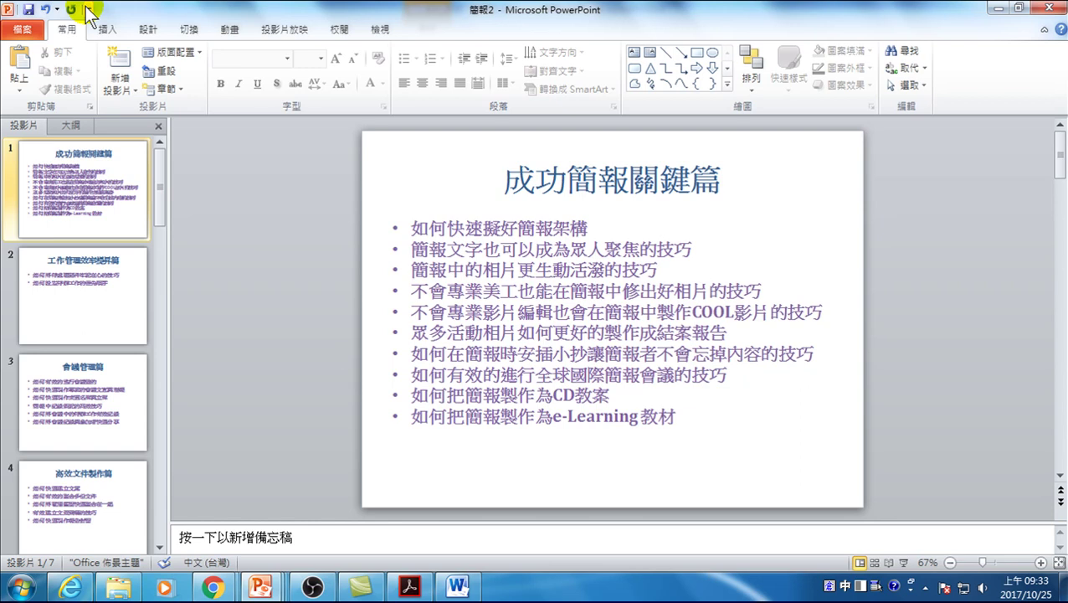
# Back in Word, reopen the quick access toolbar options listing the 不在功能區的命令 commands
pyautogui.click(457, 586)
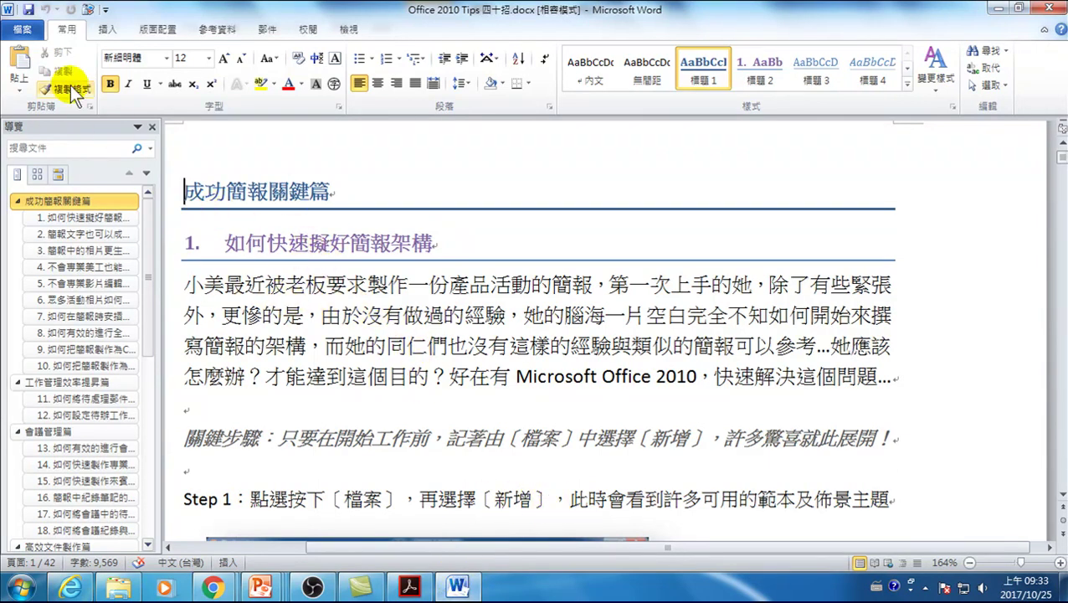
pyautogui.click(21, 30)
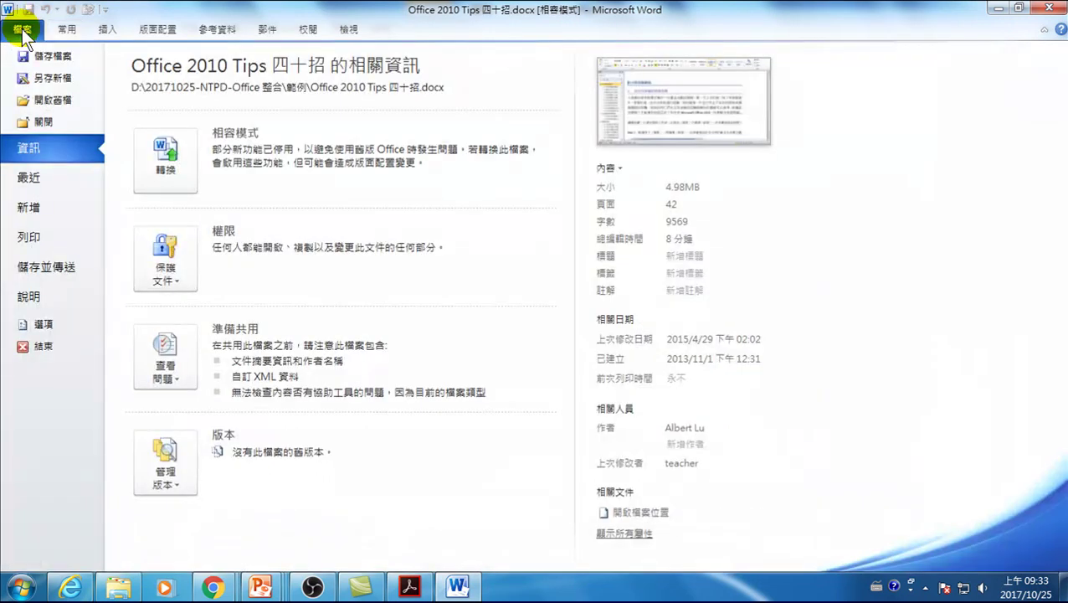
pyautogui.click(46, 325)
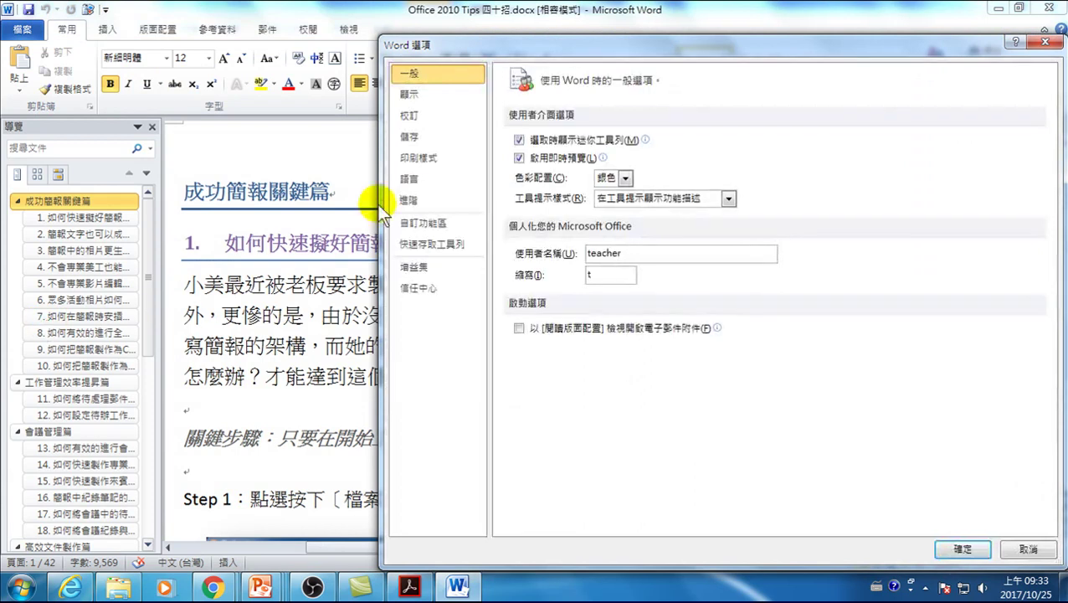
pyautogui.click(415, 243)
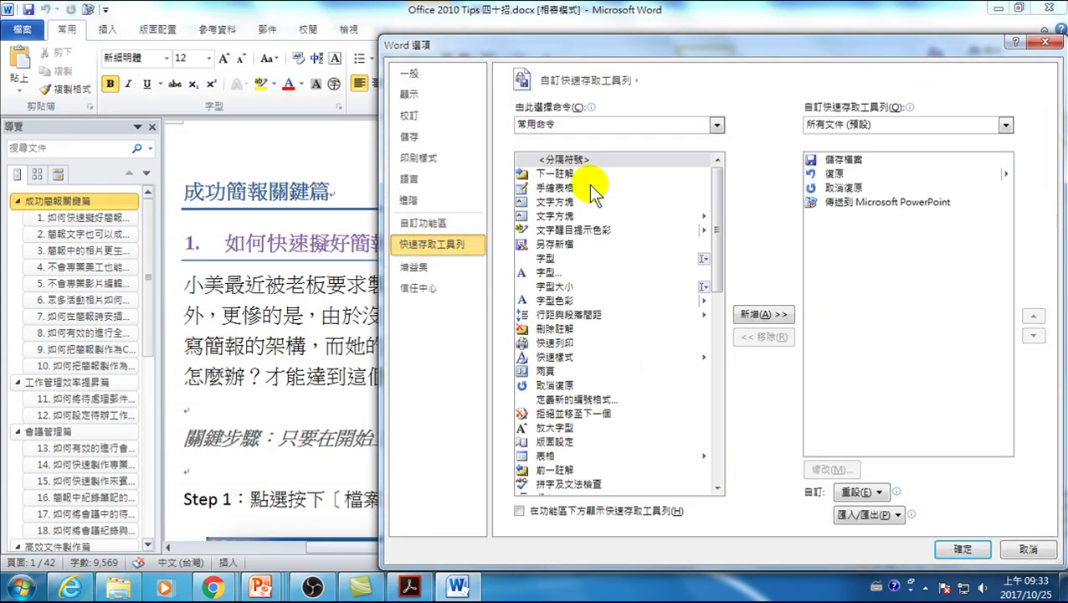
pyautogui.click(716, 125)
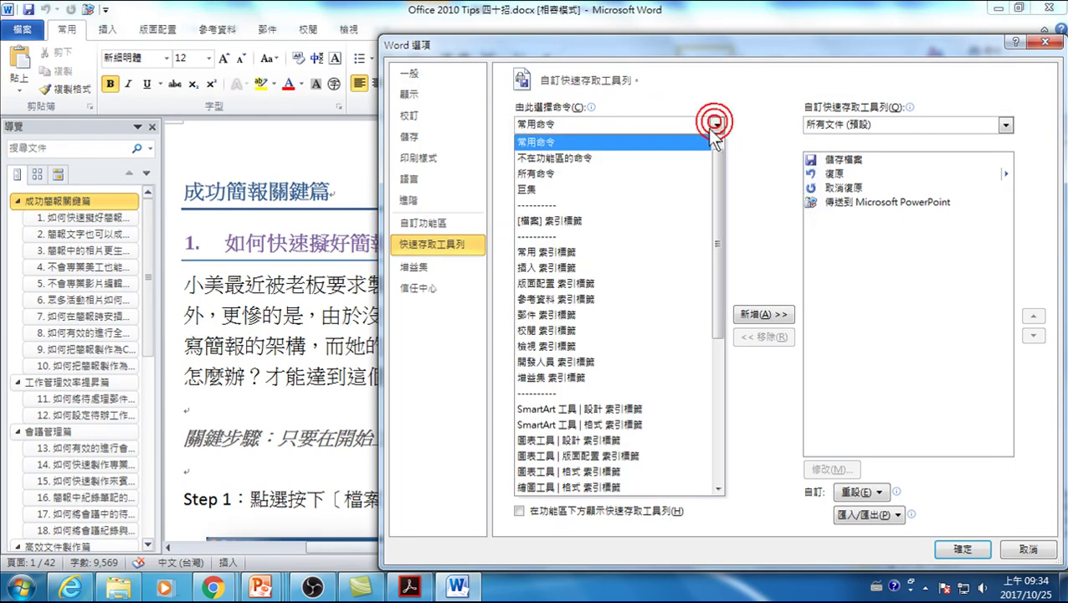
pyautogui.click(553, 158)
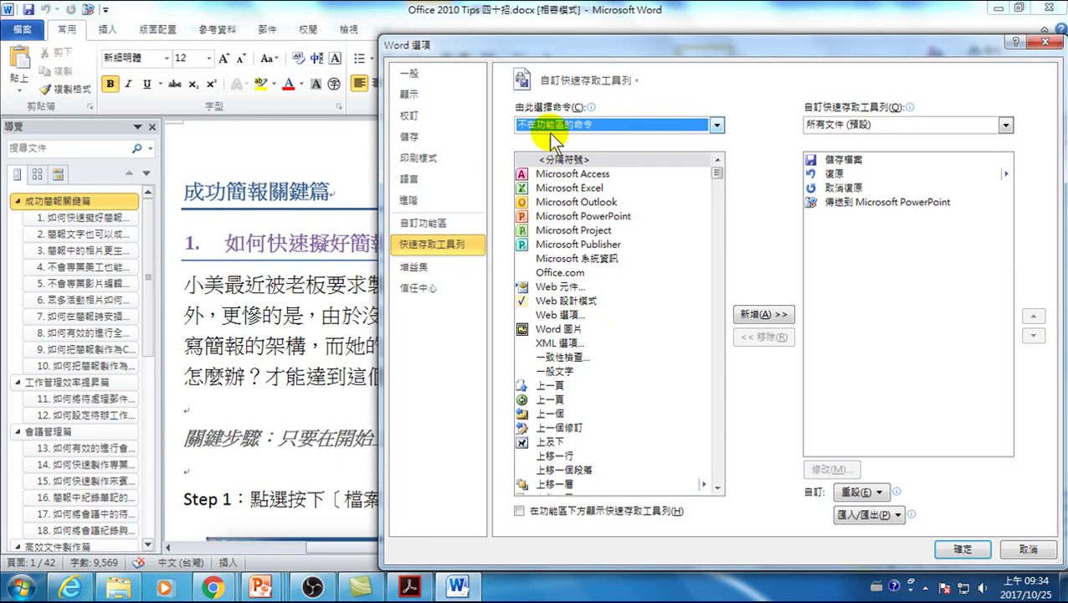
# Select 傳送到 Microsoft PowerPoint and close Word Options, returning to the 成功簡報關鍵篇 chapter
pyautogui.moveTo(715, 174); pyautogui.dragTo(717, 380)
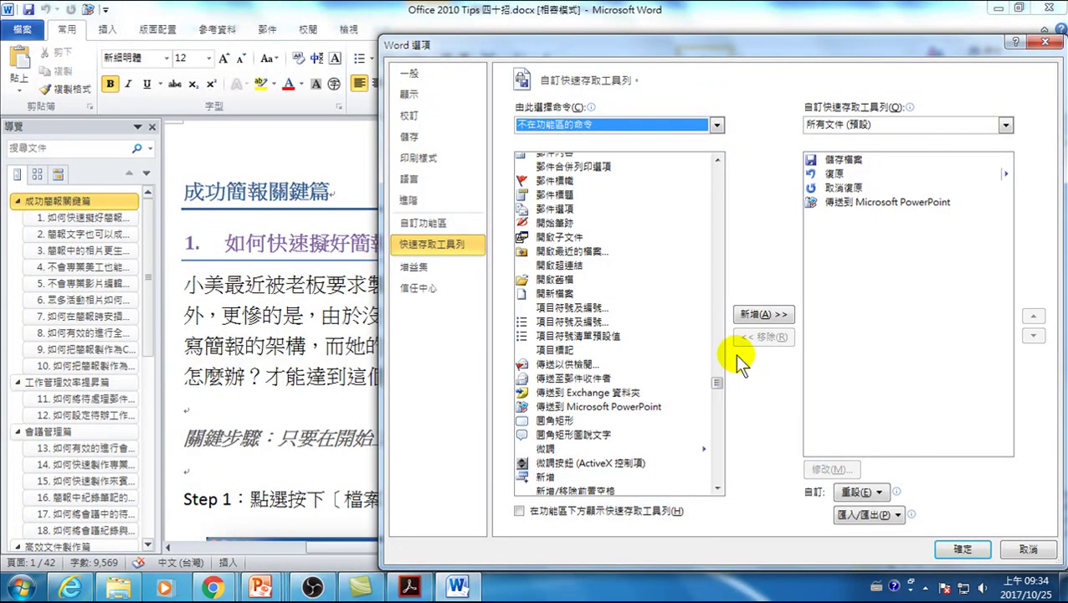
pyautogui.click(550, 407)
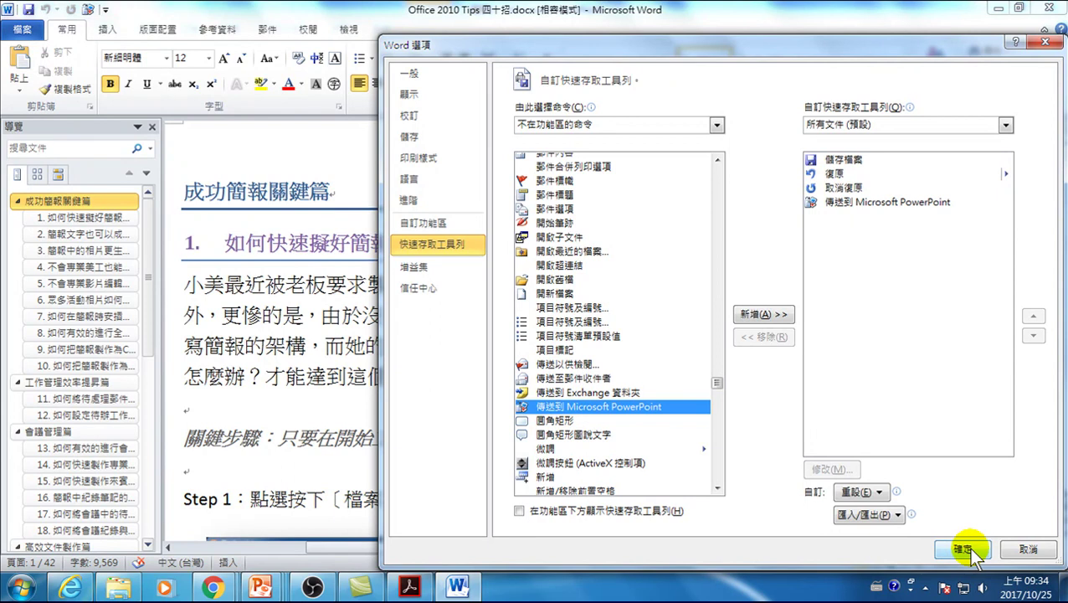
pyautogui.click(1027, 548)
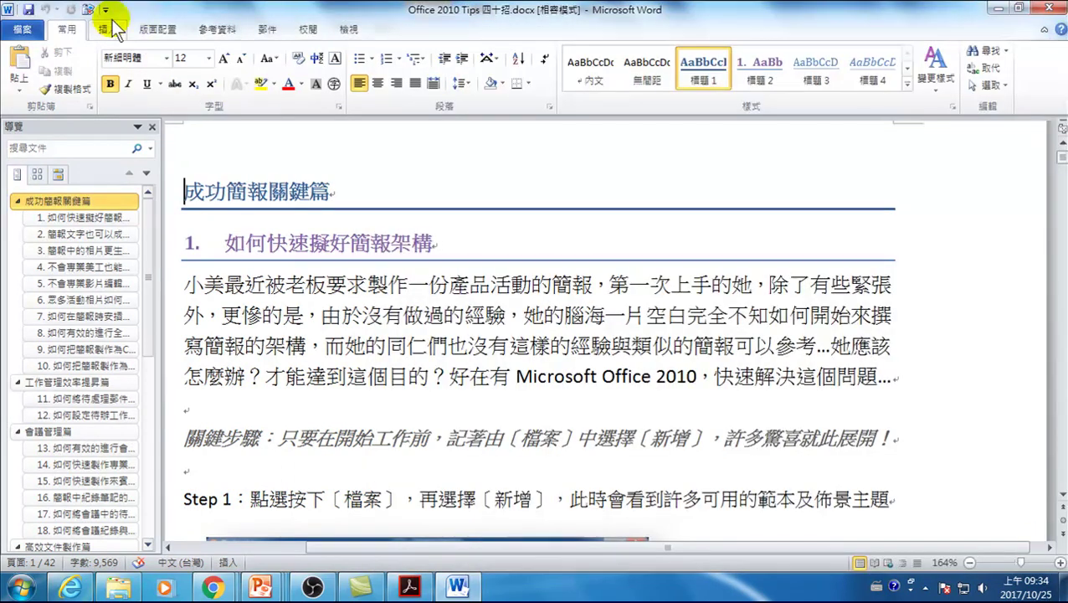